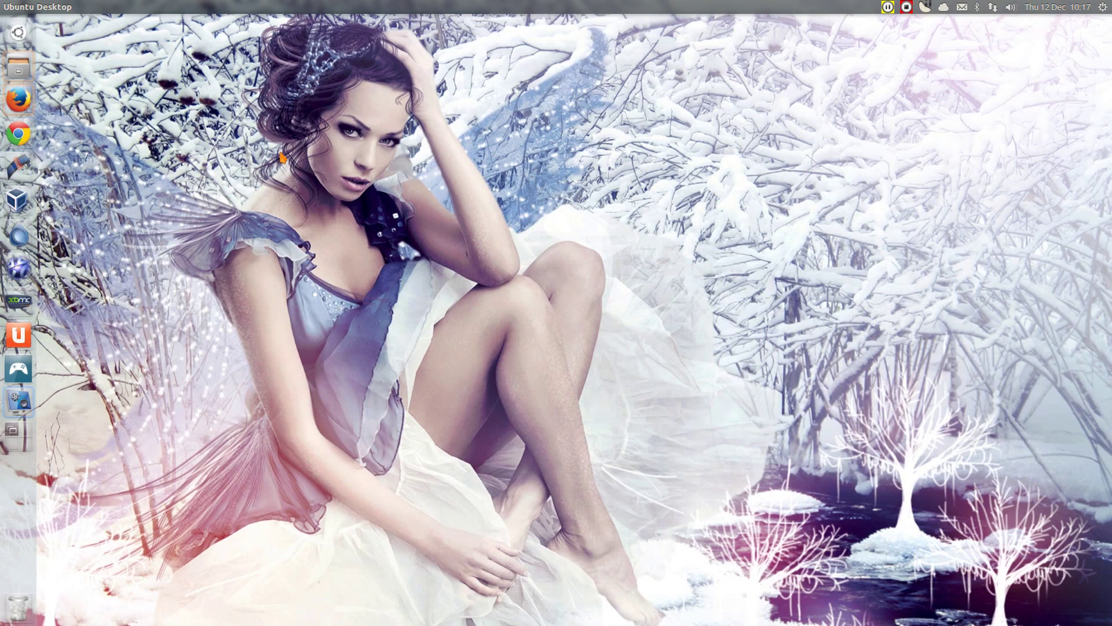
# Bring up the Firefox window showing Sick Beard's show list and maximize it.
pyautogui.click(18, 100)
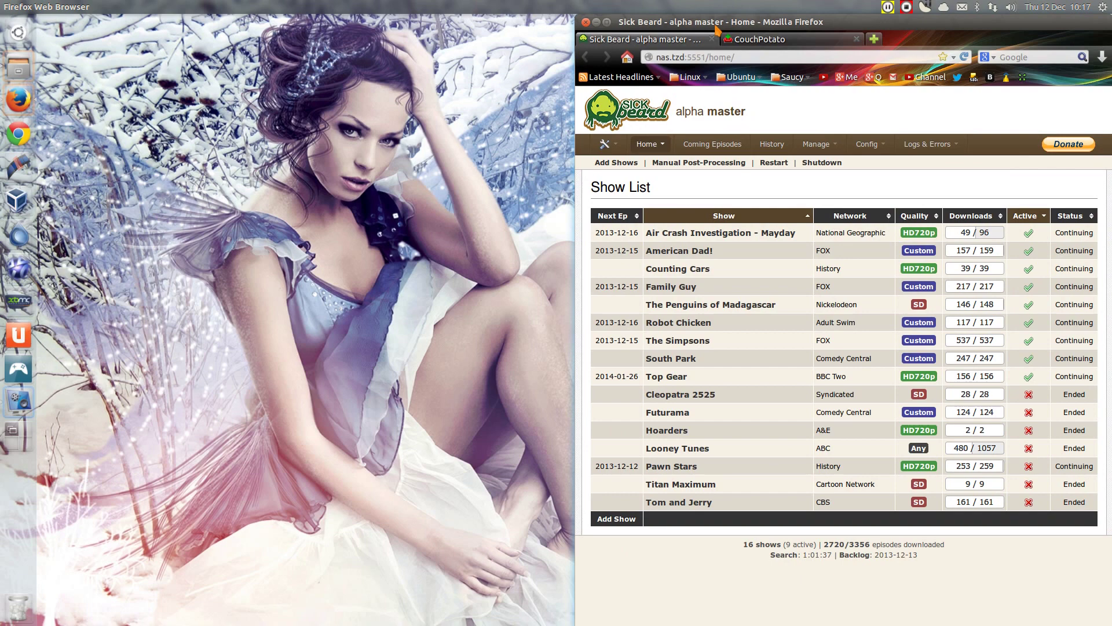
pyautogui.doubleClick(716, 23)
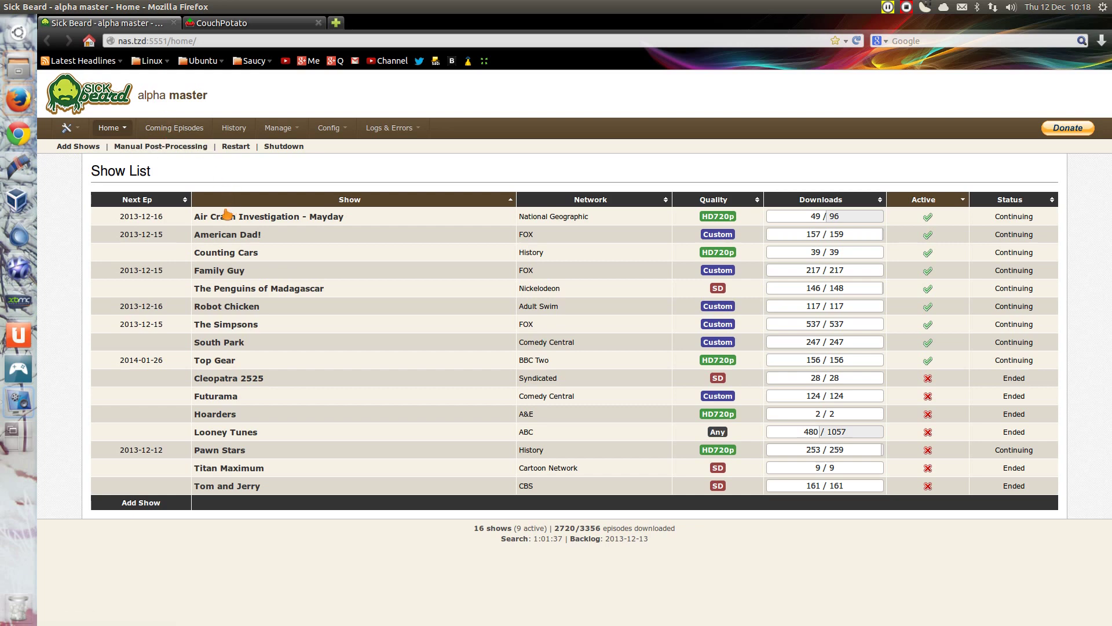
# Start adding a new show, search TVDB for 24, and advance to its customize options.
pyautogui.click(86, 147)
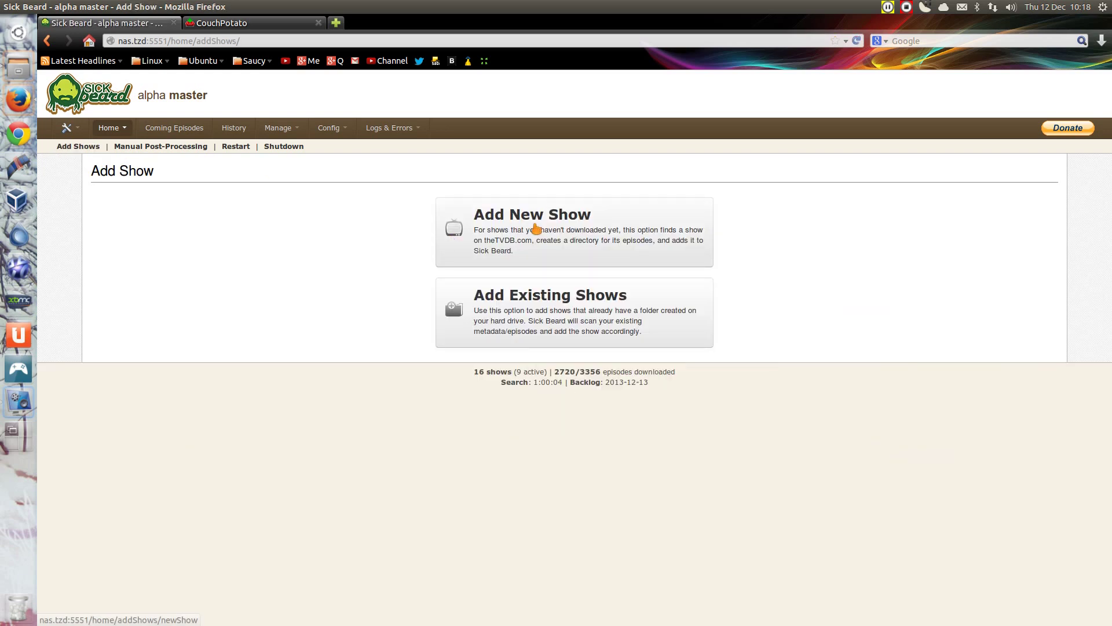
pyautogui.click(546, 224)
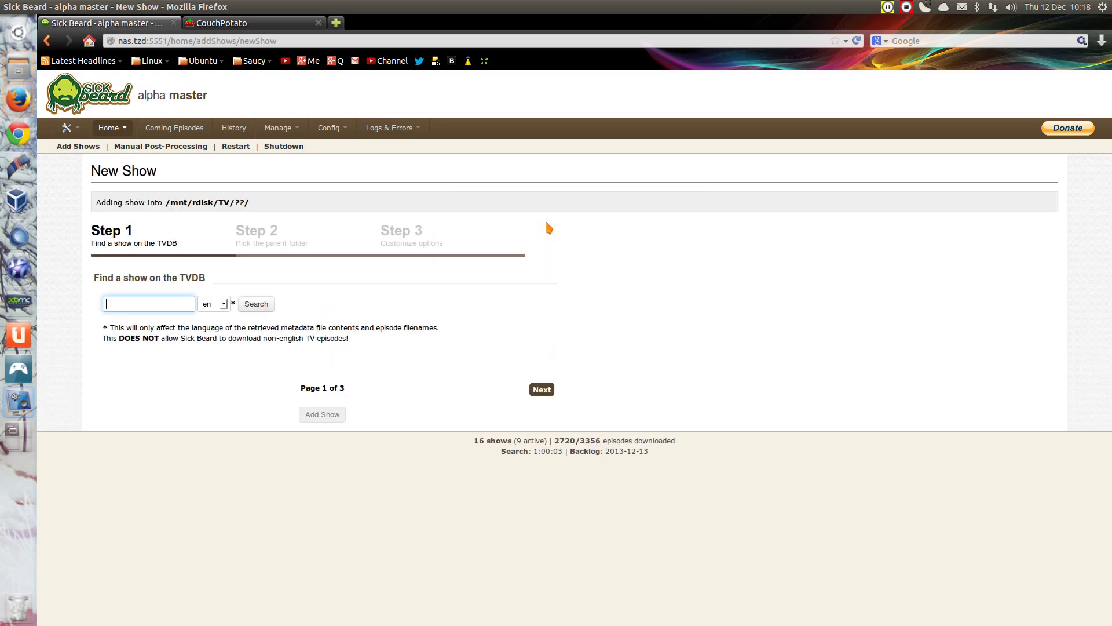
pyautogui.click(269, 309)
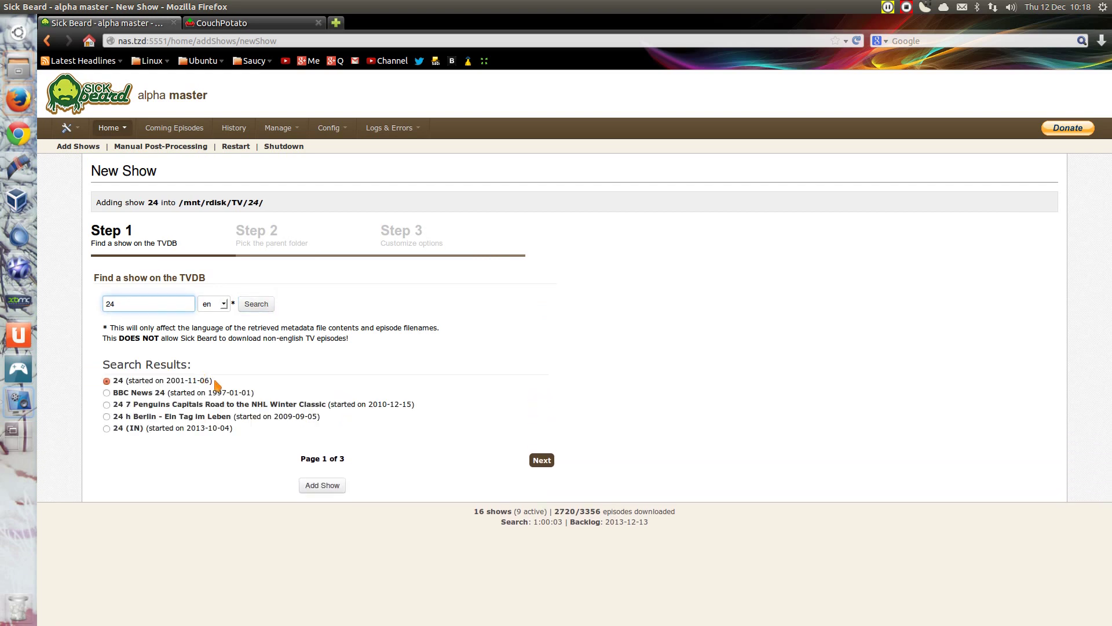
pyautogui.click(542, 460)
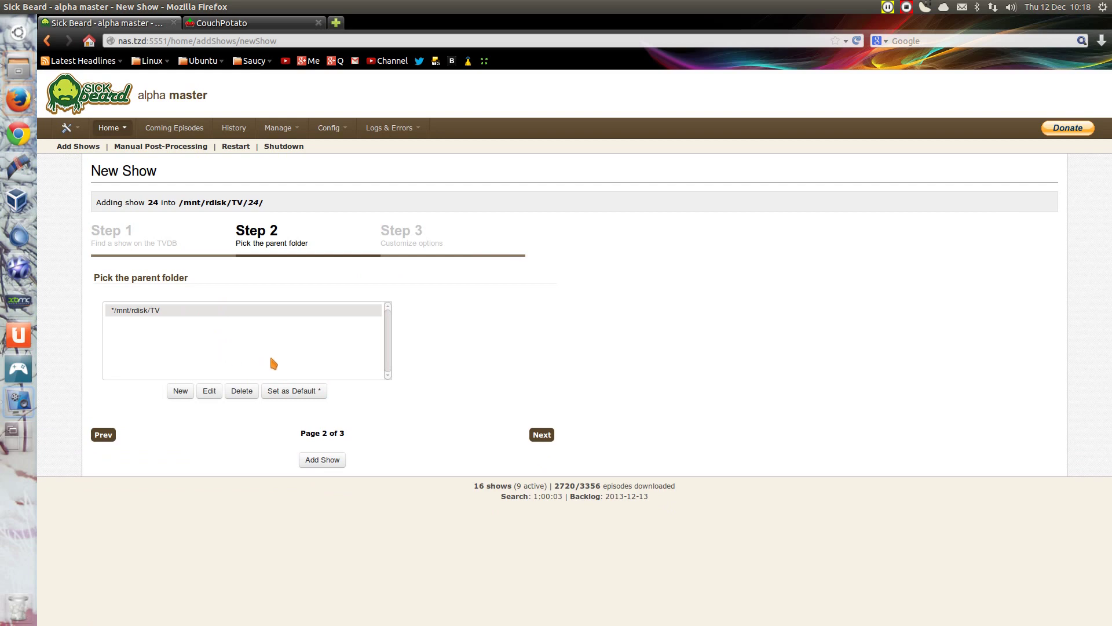
pyautogui.click(545, 434)
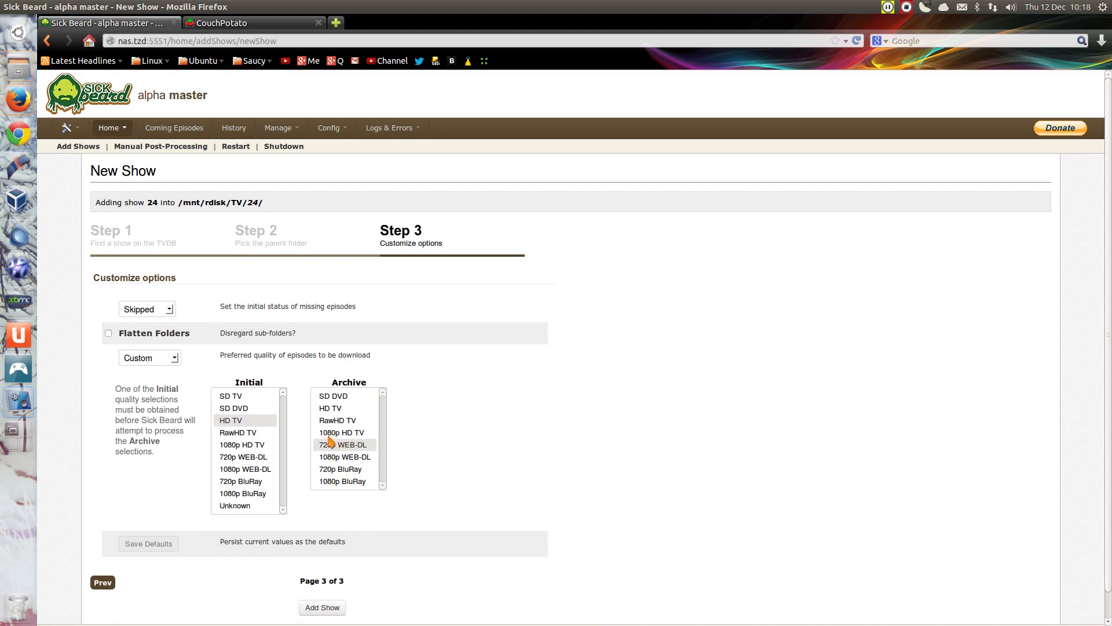
# Choose HD TV as initial quality and 720p WEB-DL as archive quality, then step back.
pyautogui.click(240, 422)
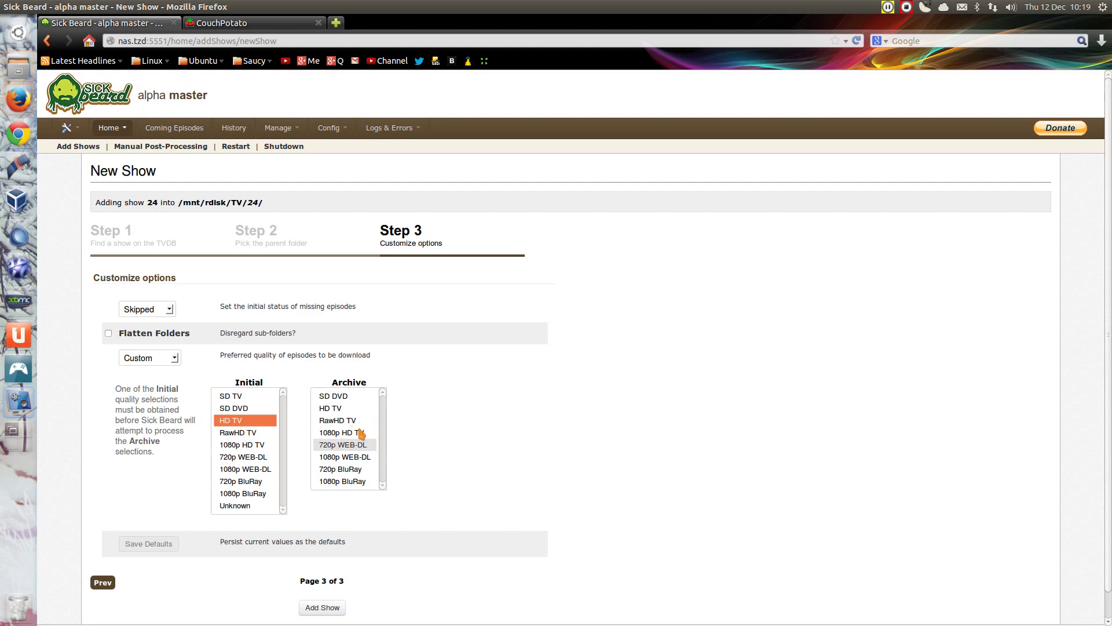
pyautogui.click(352, 444)
pyautogui.click(175, 358)
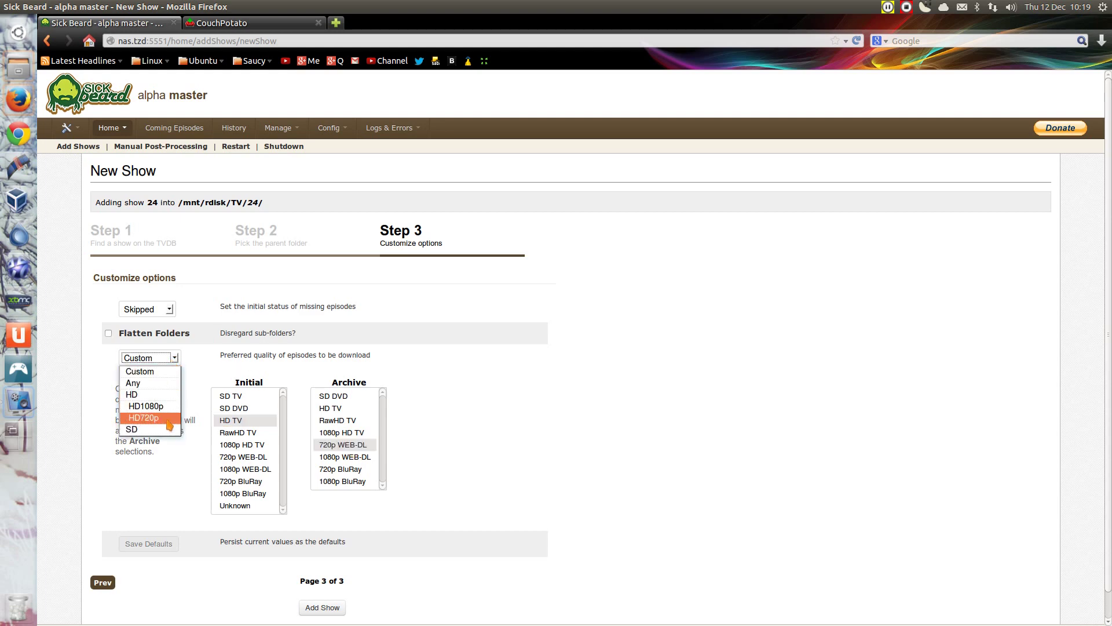
pyautogui.click(102, 583)
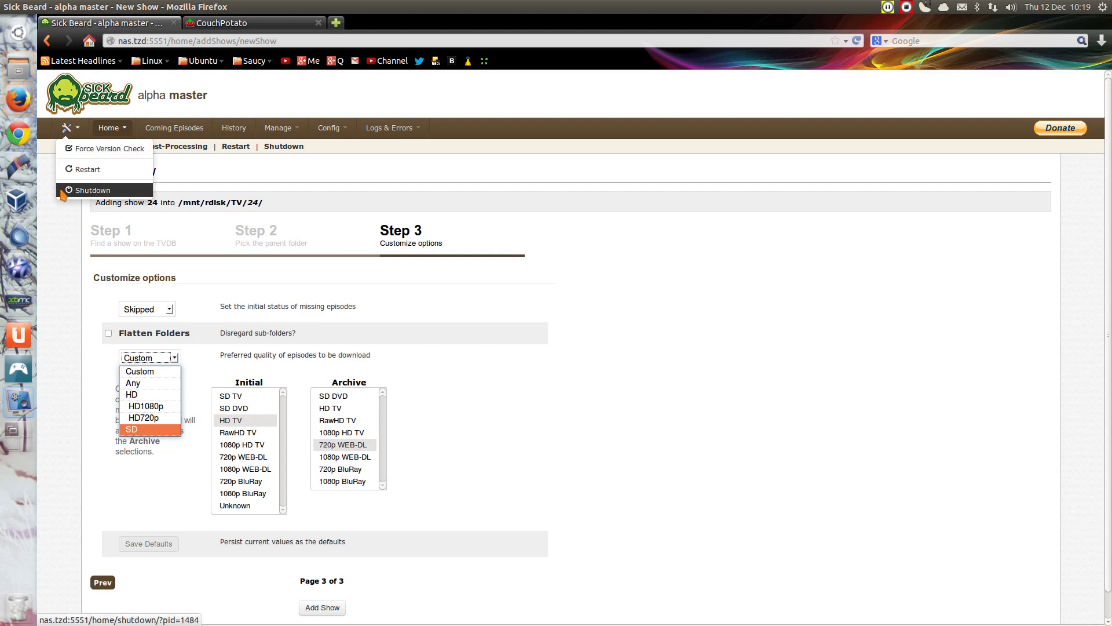
# Return to the show list and open the American Dad! show page.
pyautogui.click(87, 88)
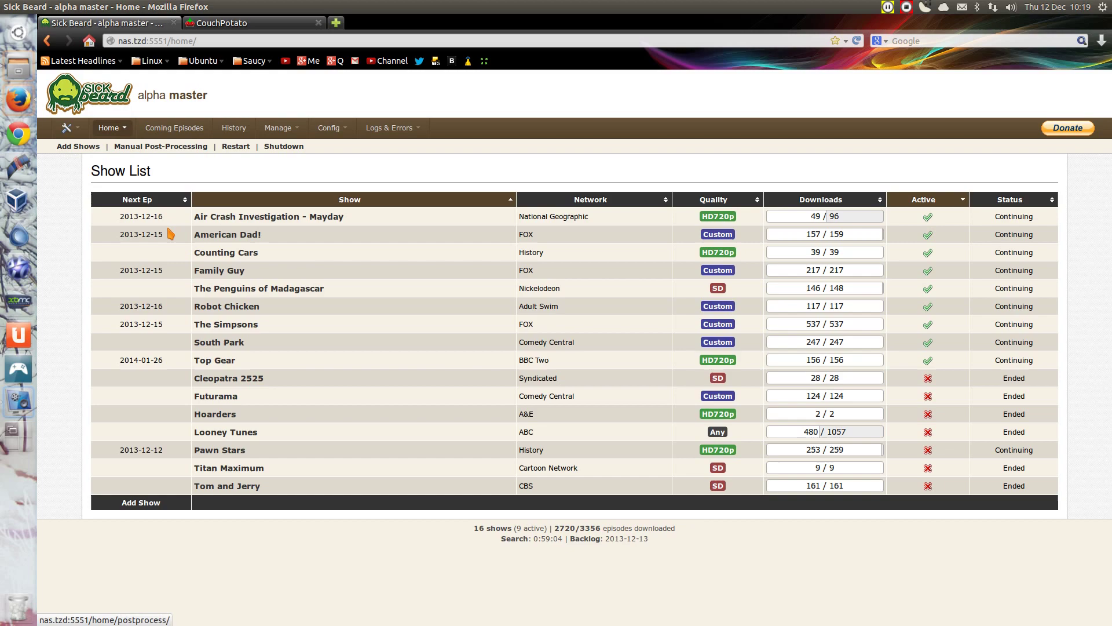
pyautogui.click(227, 237)
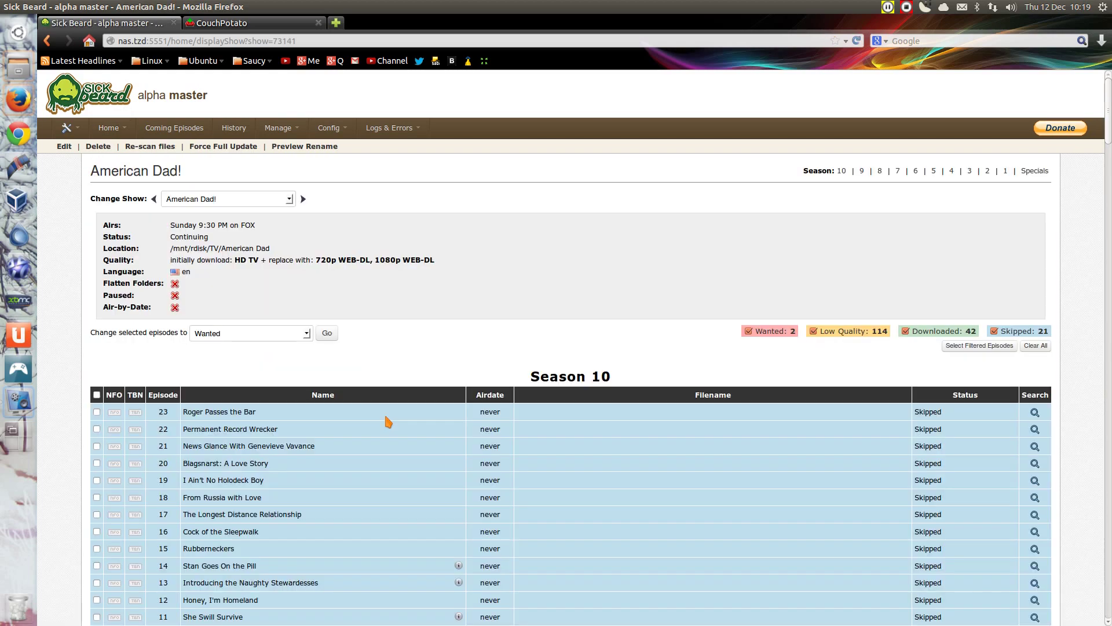
pyautogui.scroll(-5, 385, 420)
pyautogui.moveTo(457, 458)
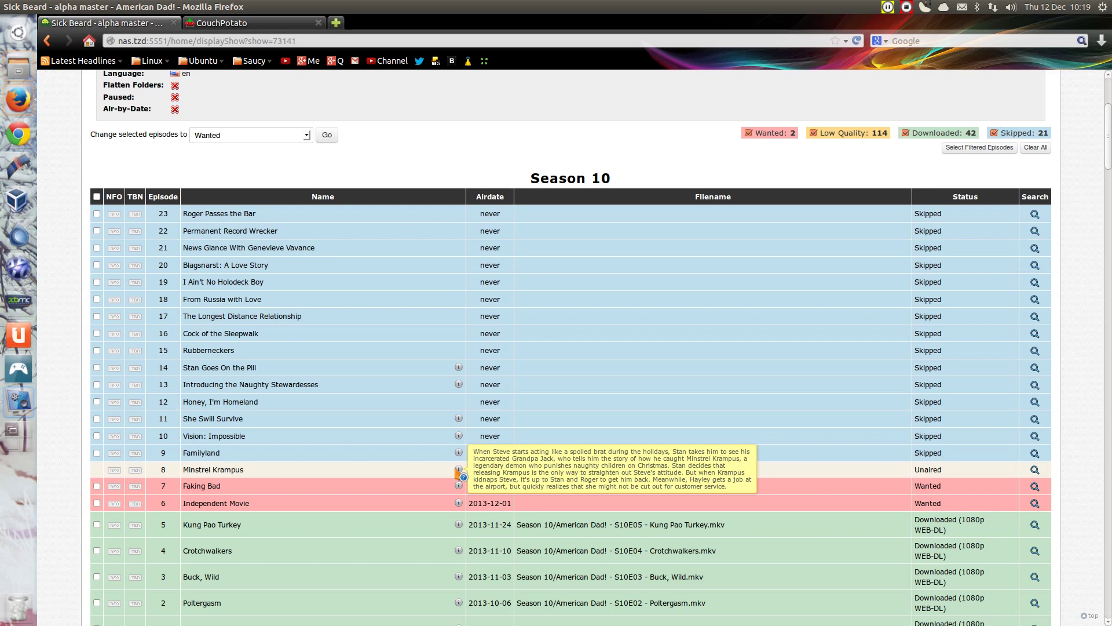
pyautogui.moveTo(459, 525)
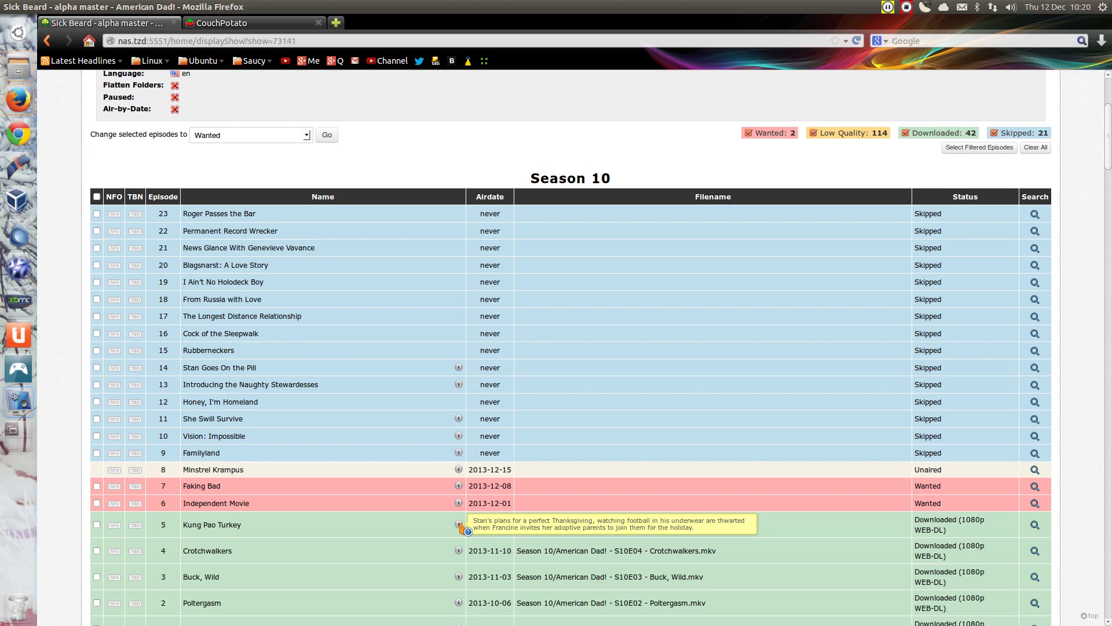
pyautogui.scroll(-3, 461, 525)
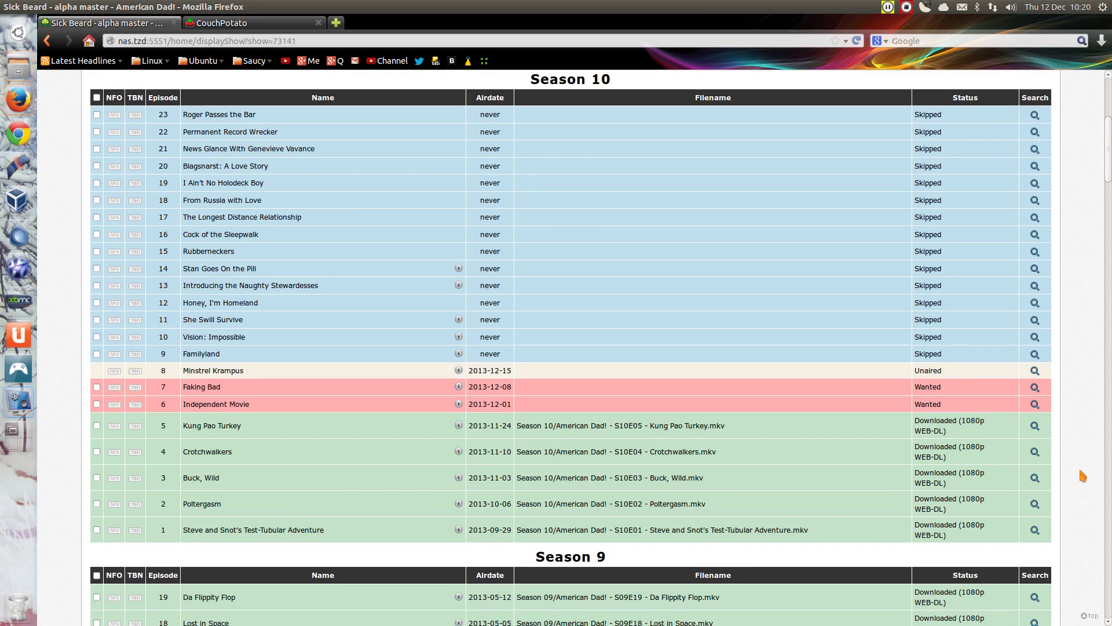
# Start a download search for American Dad! episode 6, then open the Change Show list.
pyautogui.click(1035, 406)
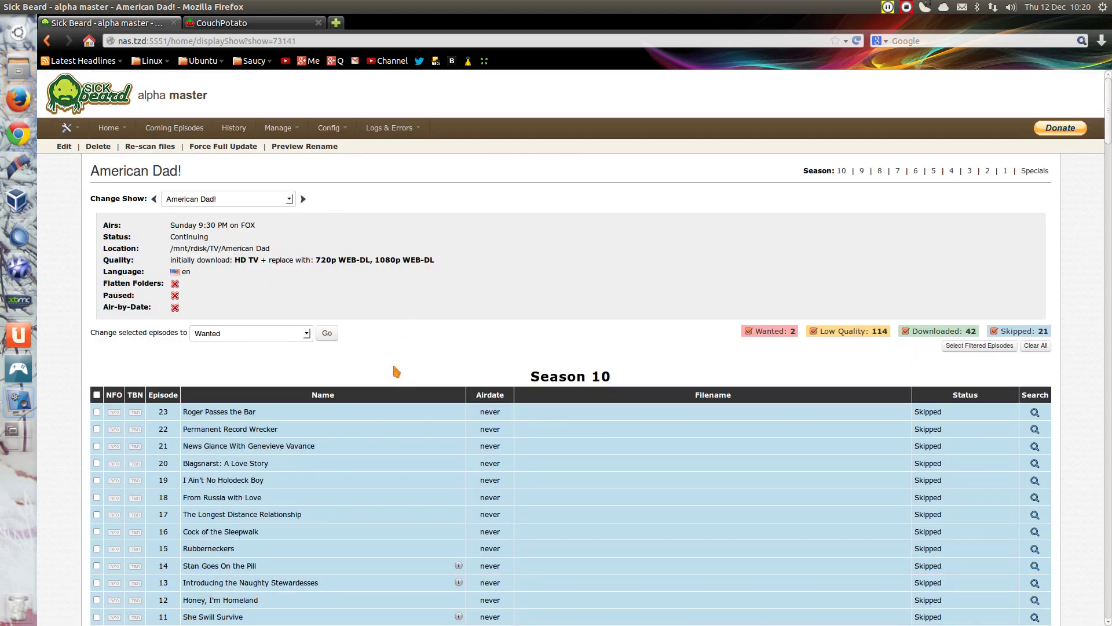
pyautogui.scroll(-10, 185, 250)
pyautogui.scroll(10, 185, 250)
pyautogui.click(210, 199)
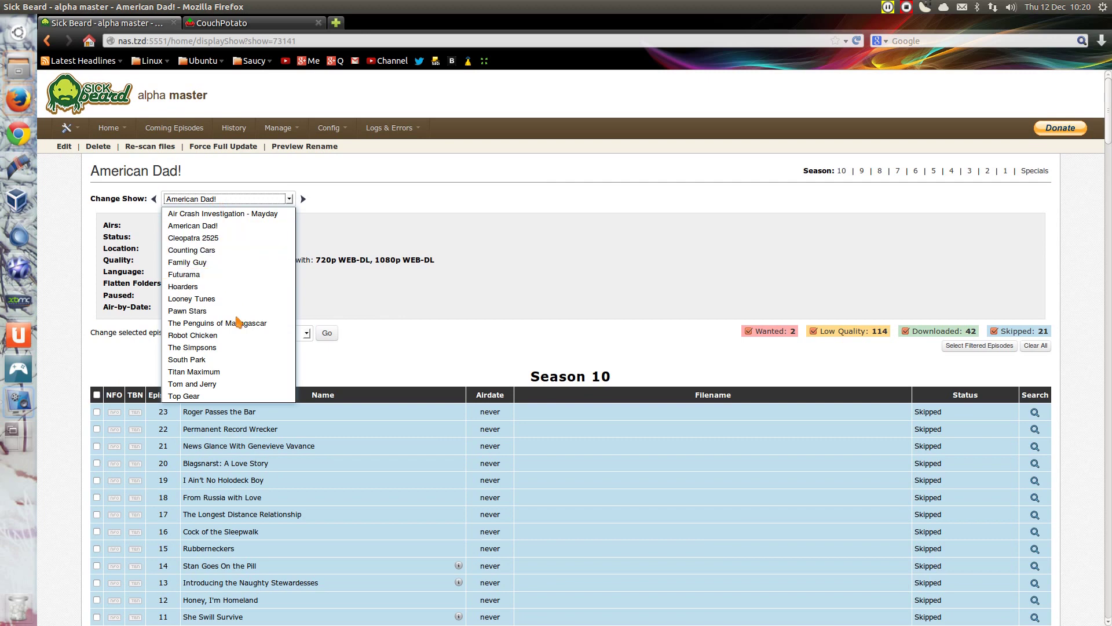
# Switch to The Simpsons and set S25 episode 6, The Kid is All Right, to Downloaded (1080p WEB-DL).
pyautogui.click(209, 347)
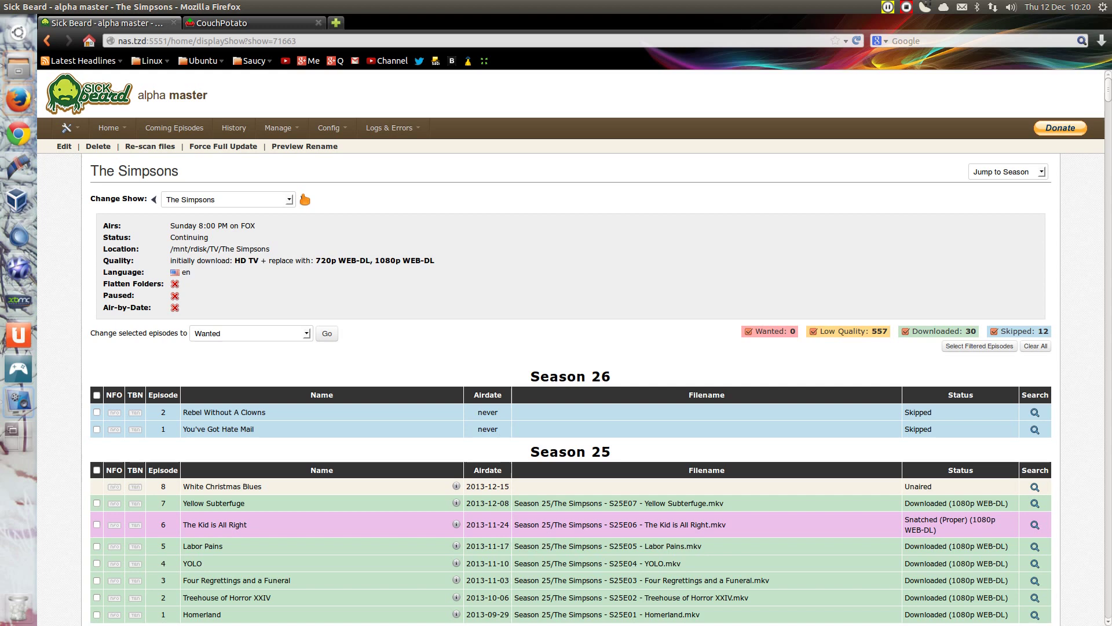
pyautogui.scroll(-2, 571, 429)
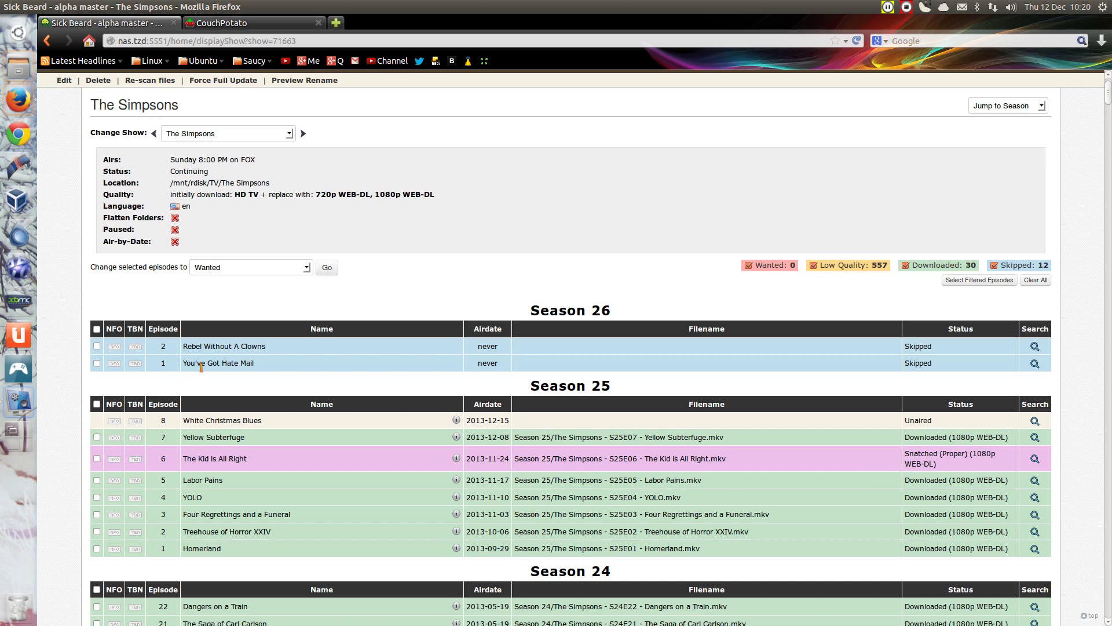
pyautogui.click(97, 458)
pyautogui.click(243, 269)
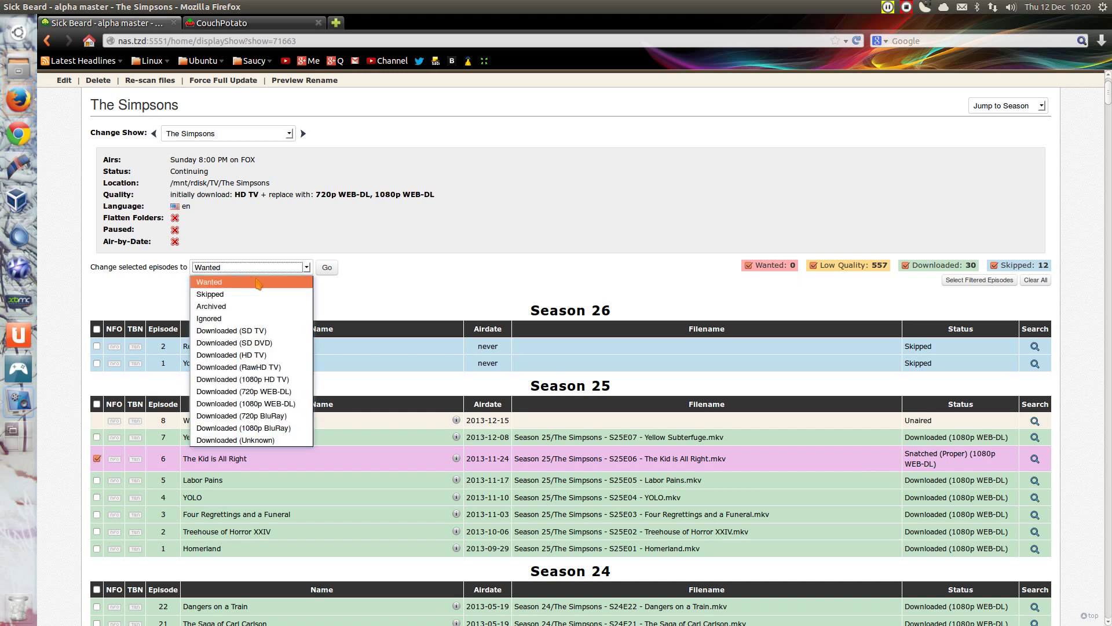
pyautogui.click(285, 404)
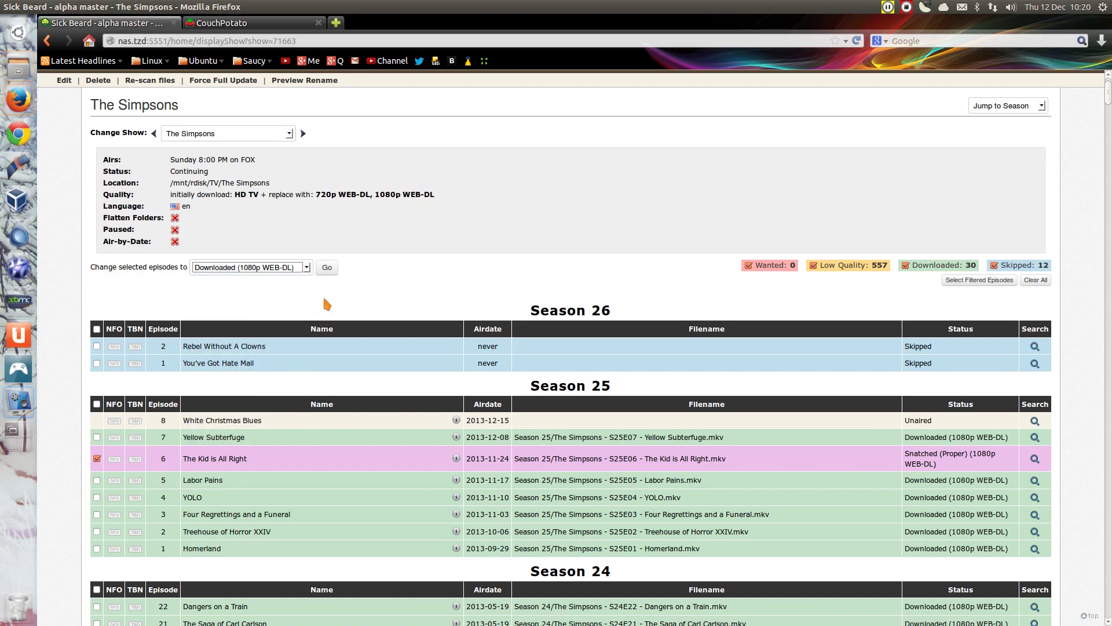
# Snap Firefox to the right half beside the file manager's Season 10 folder.
pyautogui.press('ctrl+super+Right')
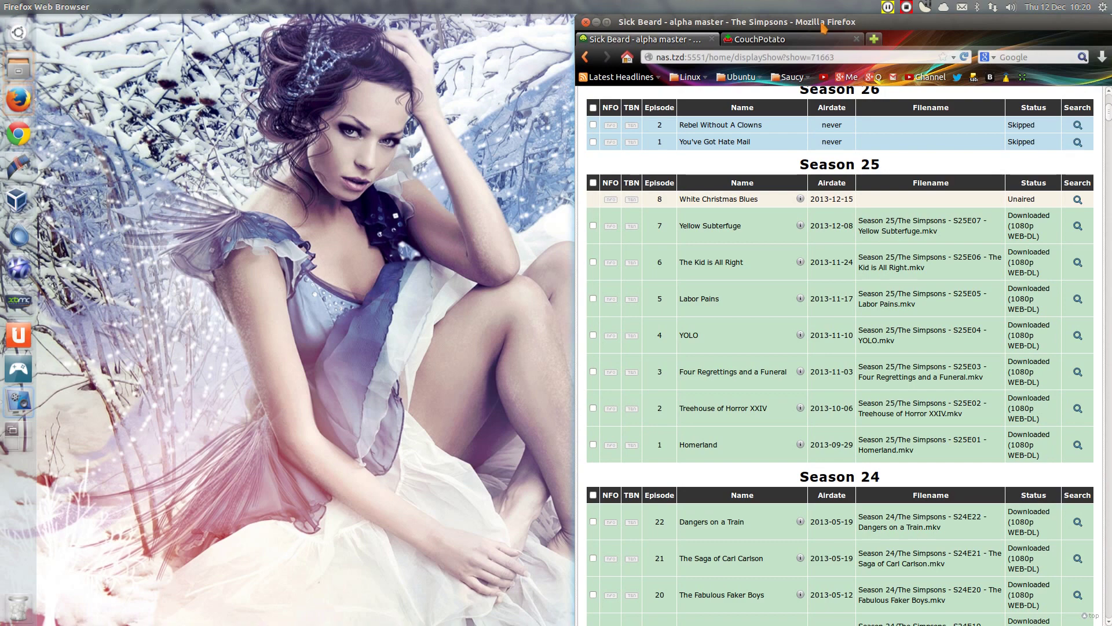
pyautogui.hotkey('alt', 'Tab')
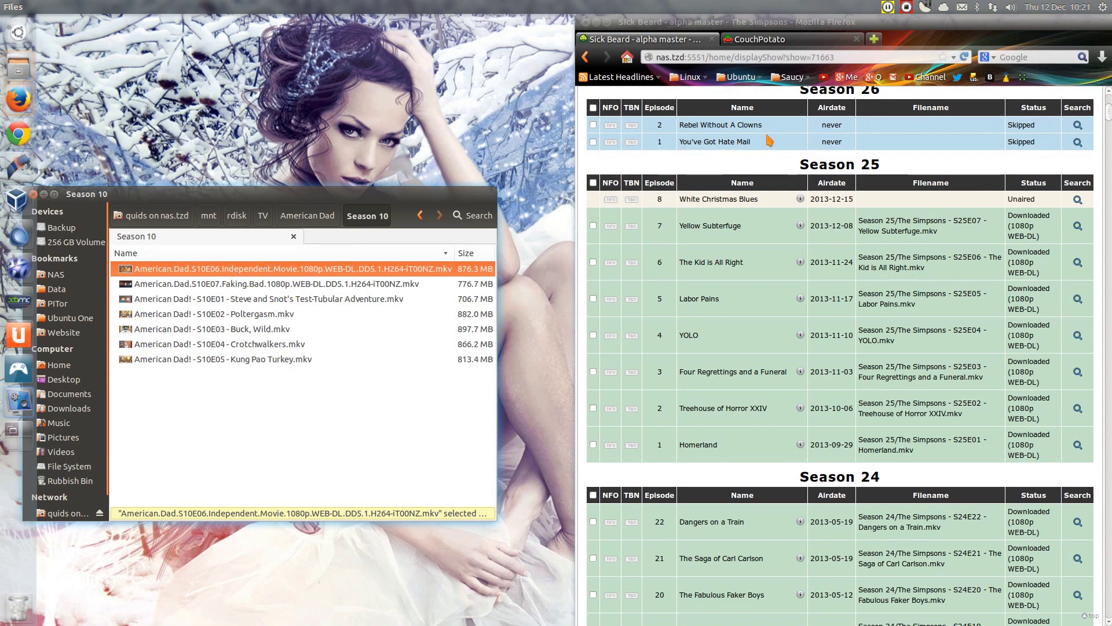
pyautogui.scroll(10, 771, 257)
# Switch to American Dad! and re-scan its files so Season 10 episodes 6 and 7 show Downloaded.
pyautogui.click(700, 218)
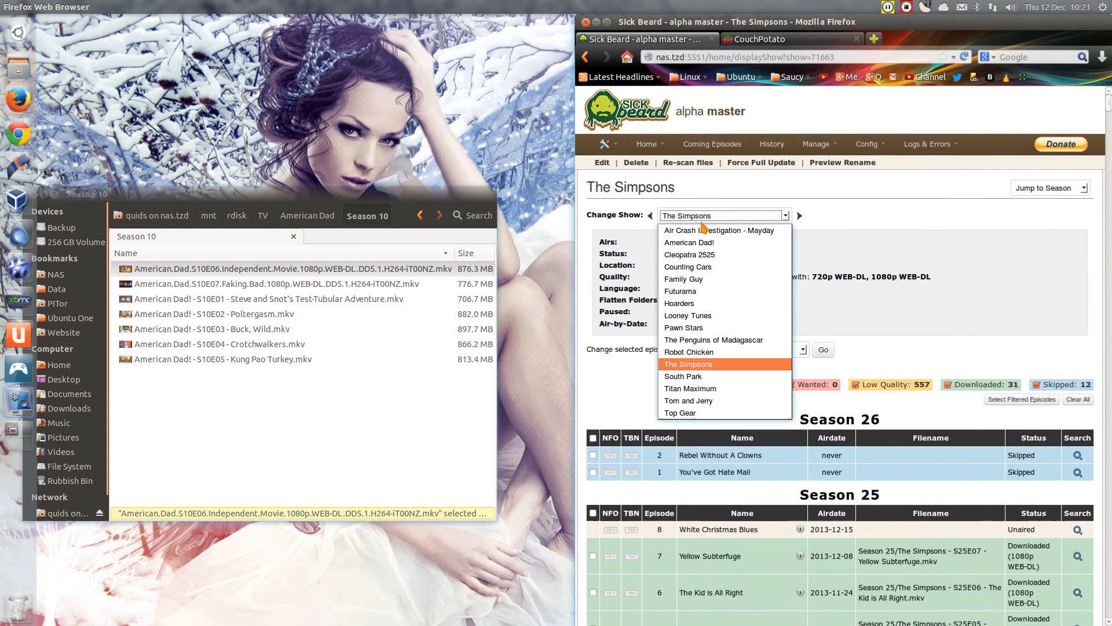
pyautogui.click(713, 246)
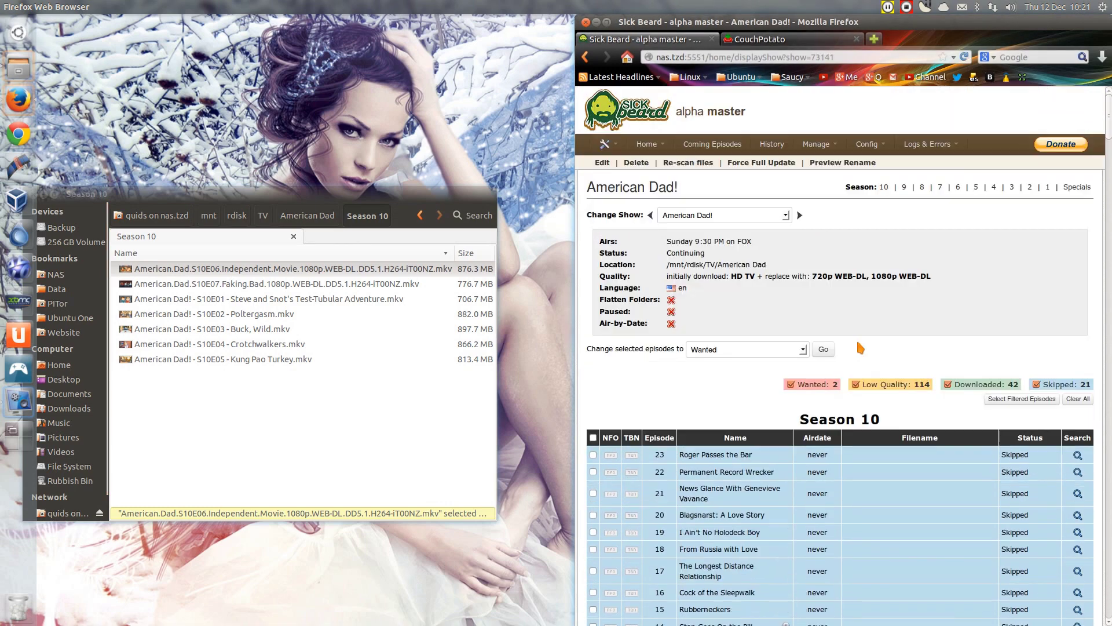
pyautogui.click(692, 163)
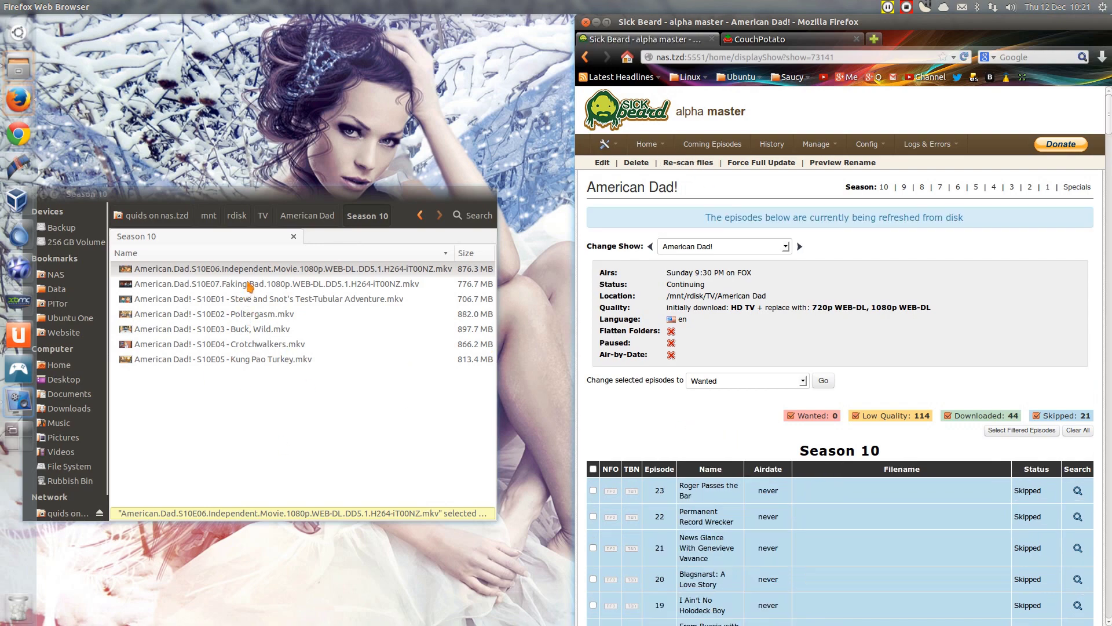
pyautogui.scroll(-10, 796, 410)
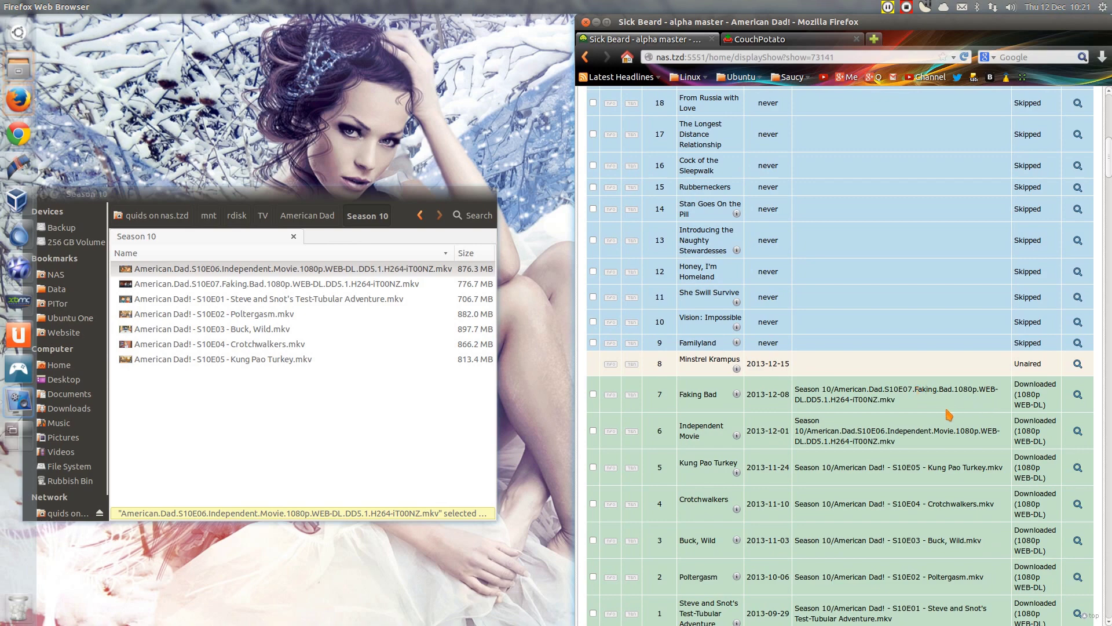
pyautogui.click(197, 273)
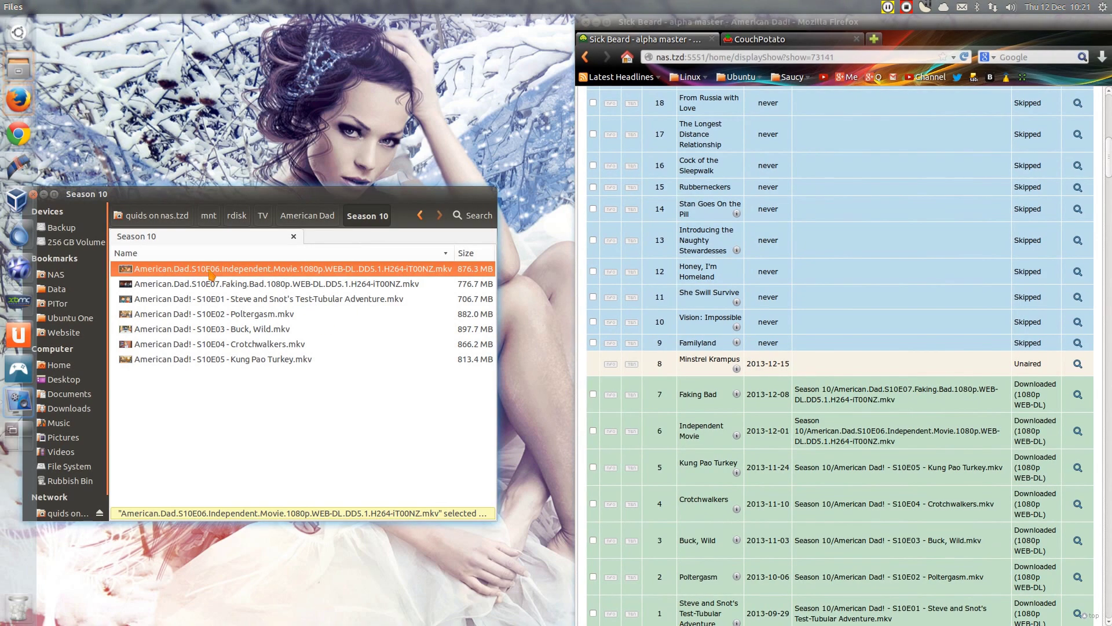
pyautogui.scroll(10, 846, 287)
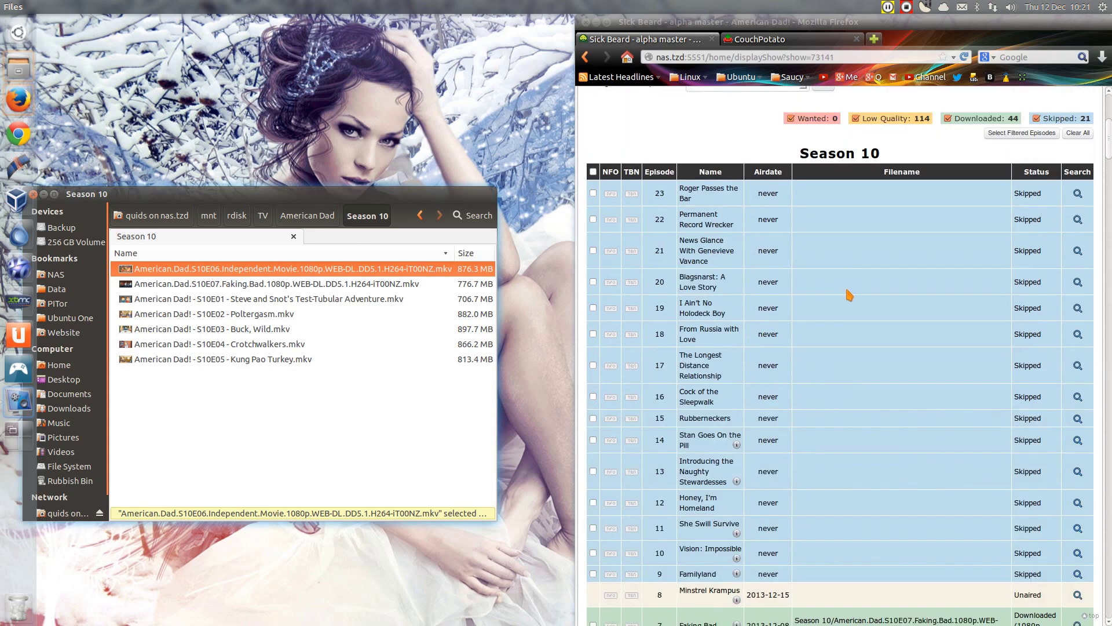
pyautogui.click(811, 456)
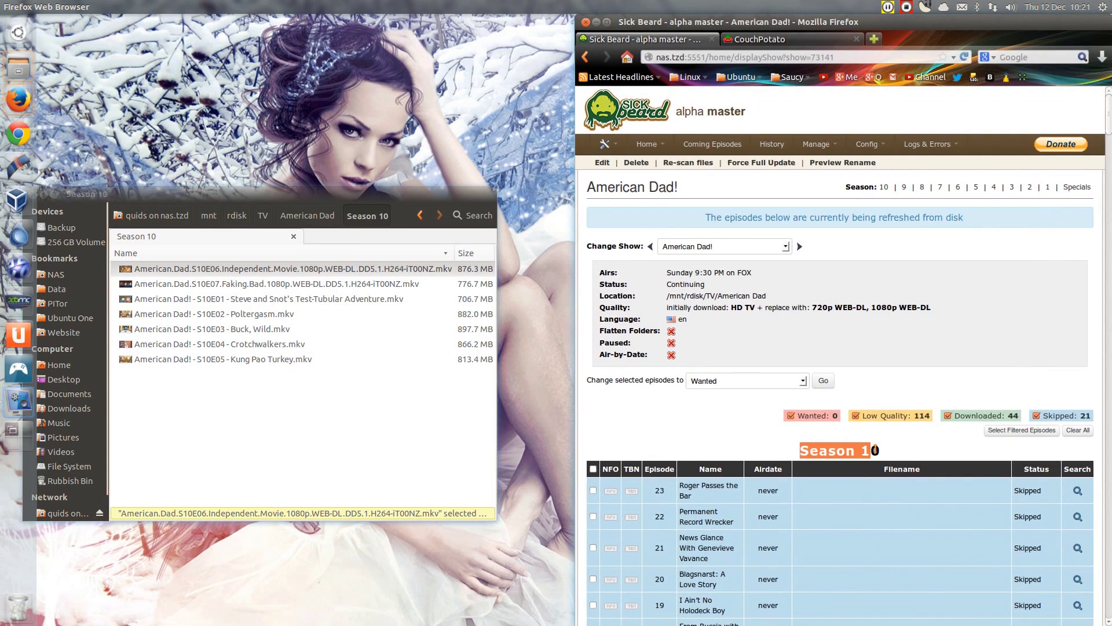
pyautogui.scroll(-10, 879, 474)
# Rename Season 10 episodes 6 and 7 to 'S10E06 - Independent Movie.mkv' and 'S10E07 - Faking Bad.mkv'.
pyautogui.scroll(-5, 880, 463)
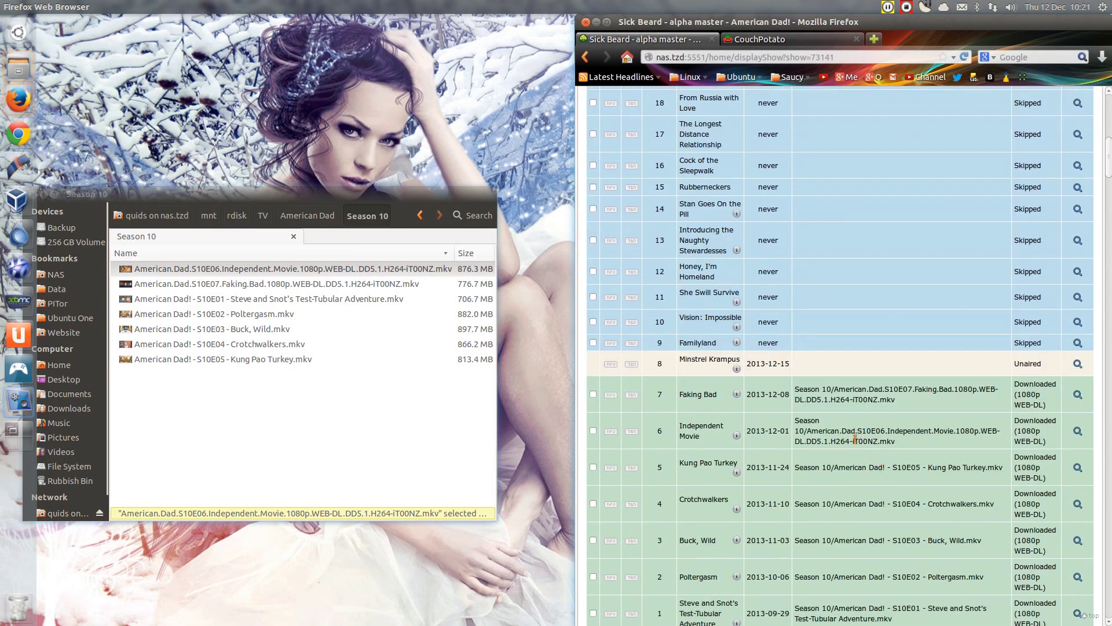
pyautogui.scroll(15, 866, 417)
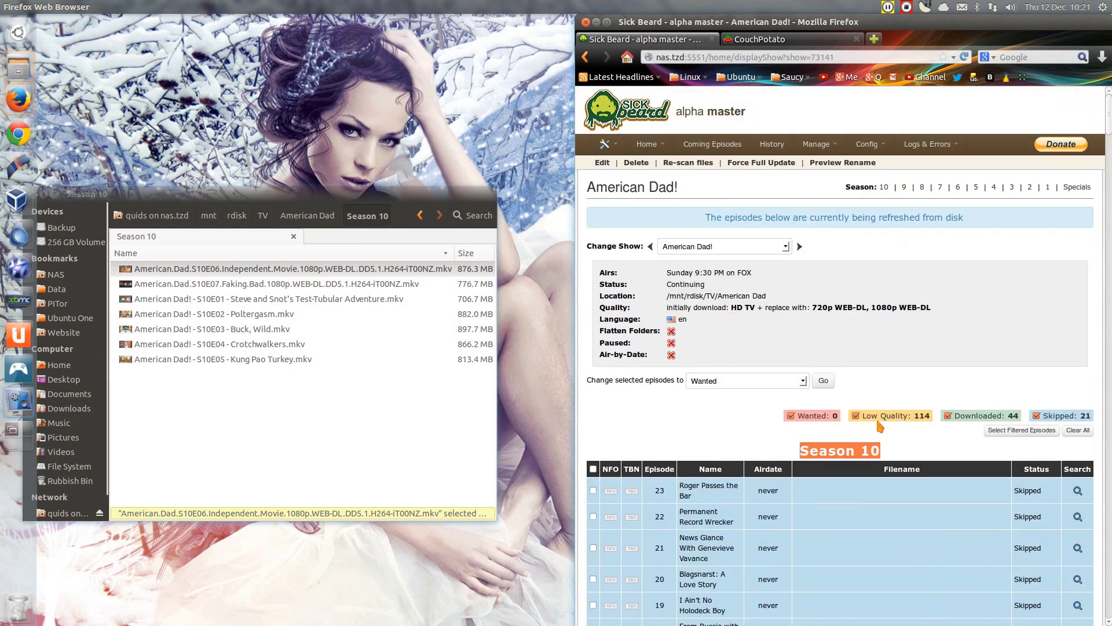
pyautogui.click(833, 168)
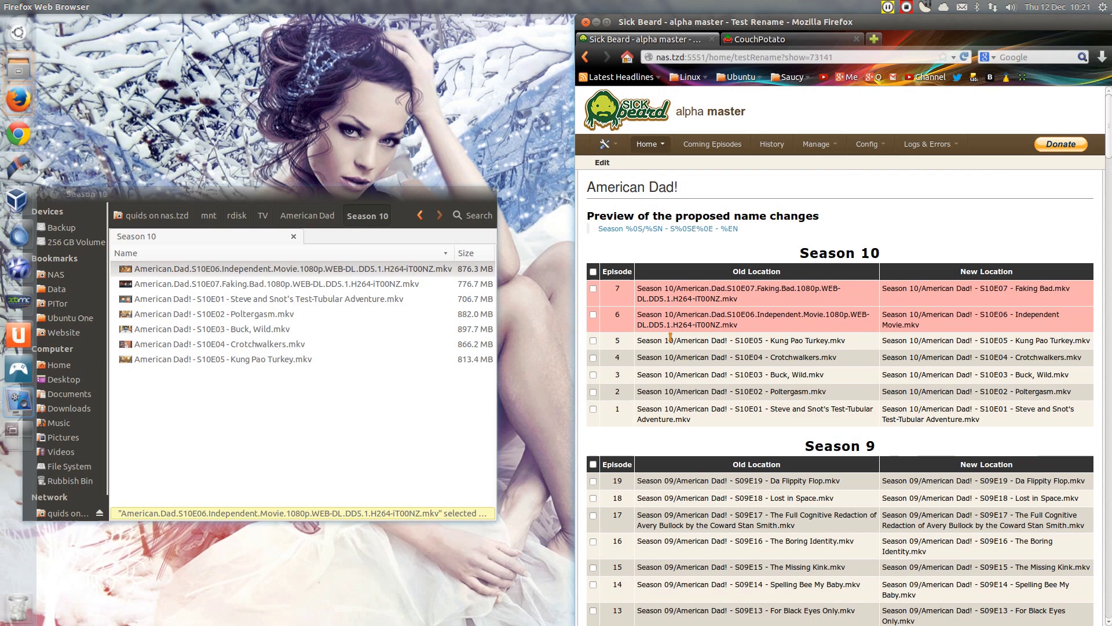
pyautogui.click(592, 288)
pyautogui.click(593, 314)
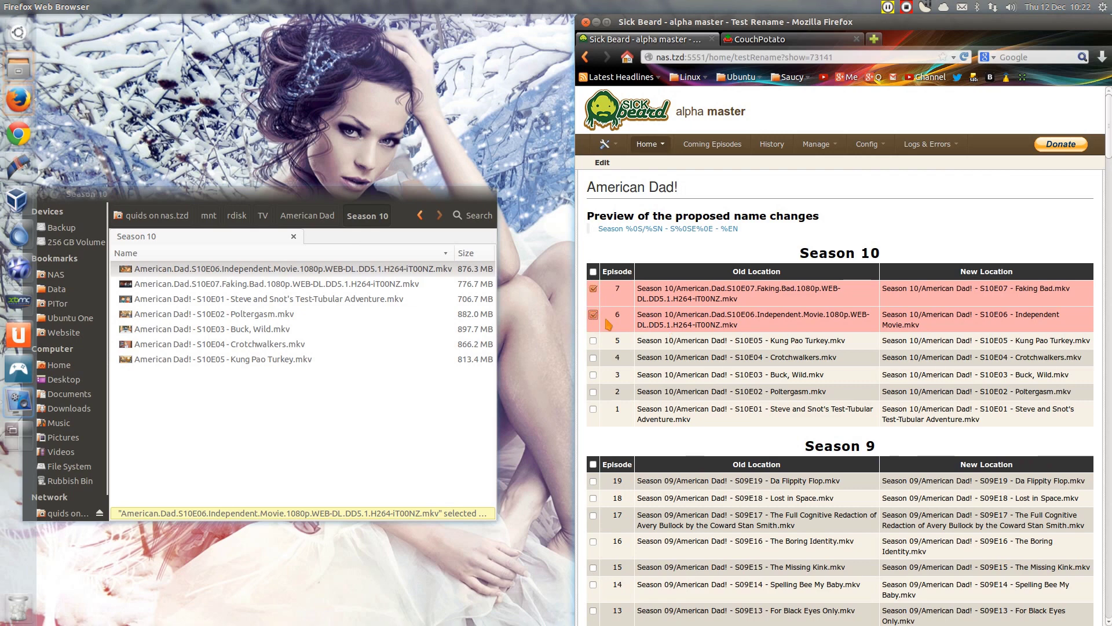
pyautogui.scroll(-20, 755, 387)
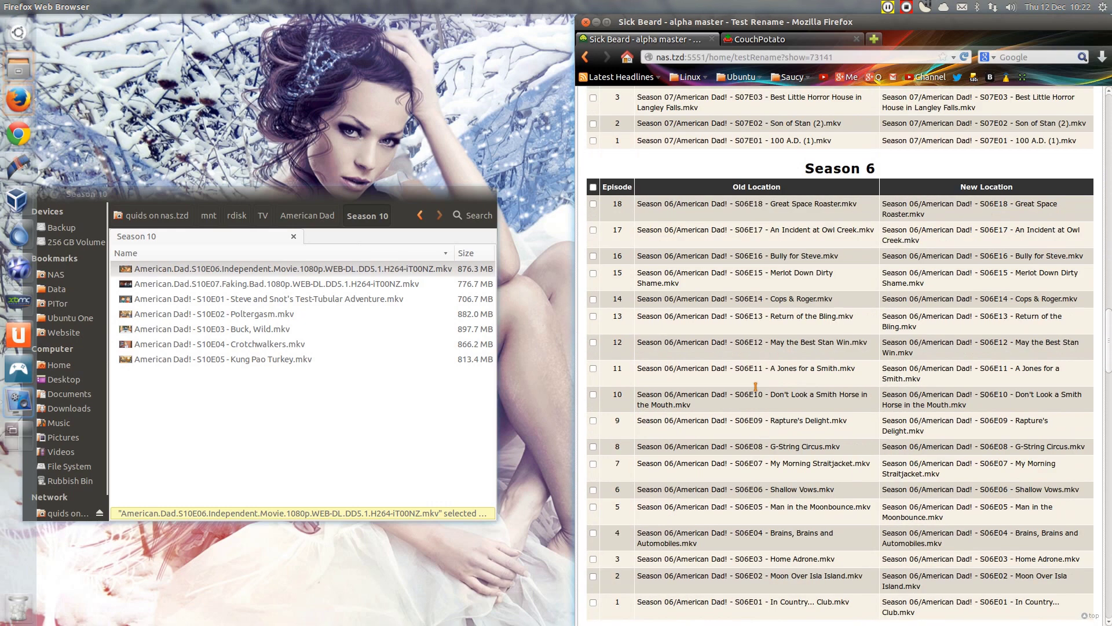
pyautogui.scroll(-20, 755, 387)
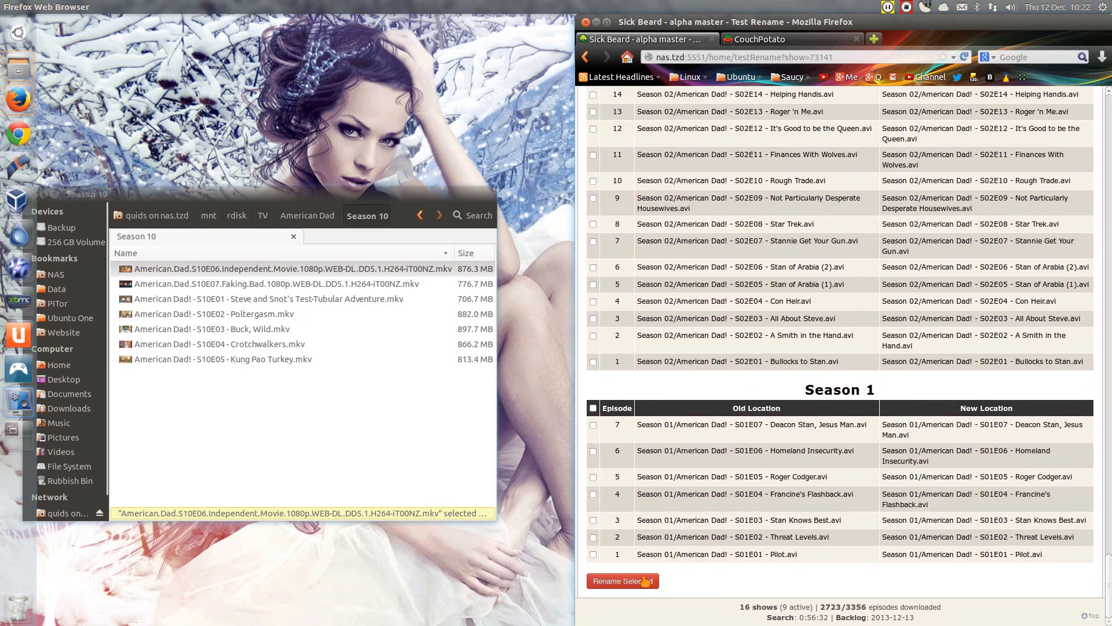
pyautogui.click(645, 581)
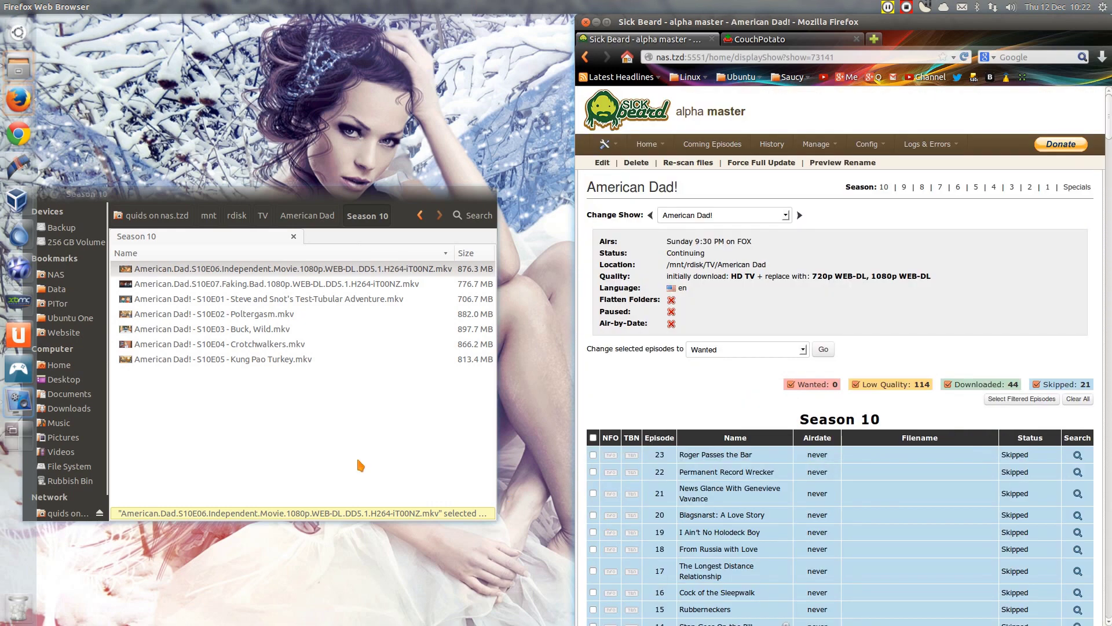
pyautogui.click(315, 445)
# Verify the renamed files, maximize Firefox, return to Sick Beard's Home, then switch to CouchPotato.
pyautogui.hotkey('ctrl', 'r')
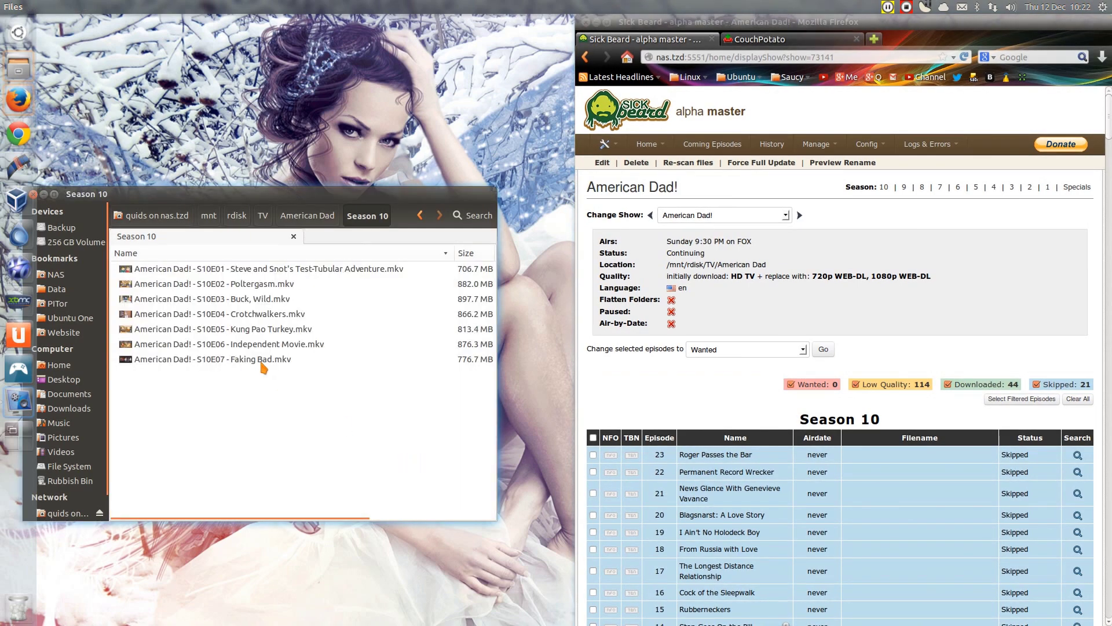
pyautogui.scroll(-10, 679, 439)
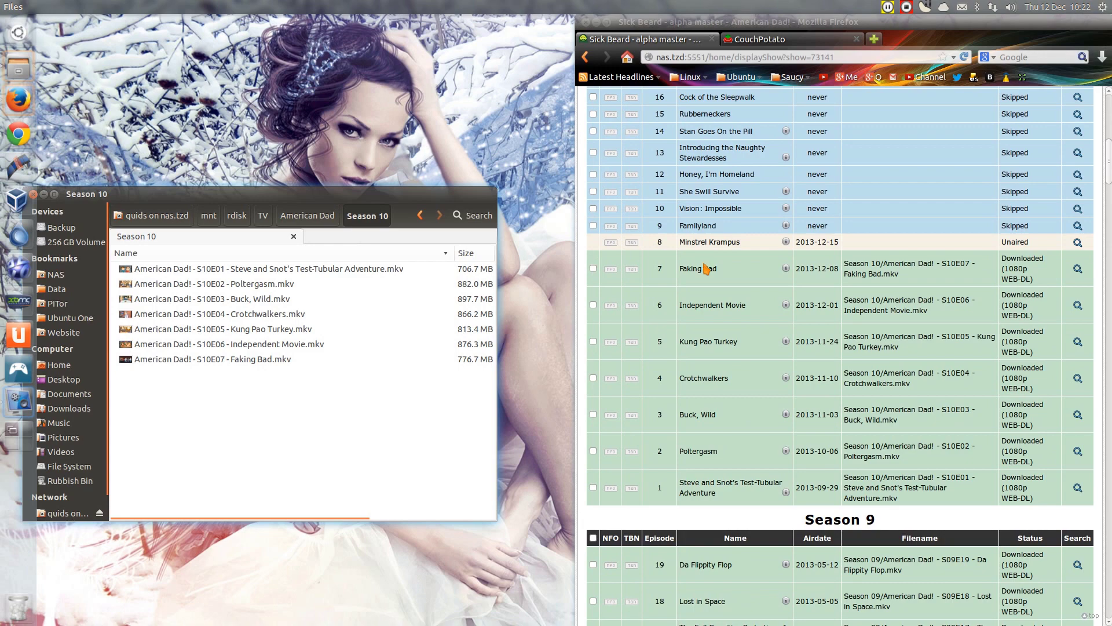
pyautogui.doubleClick(716, 23)
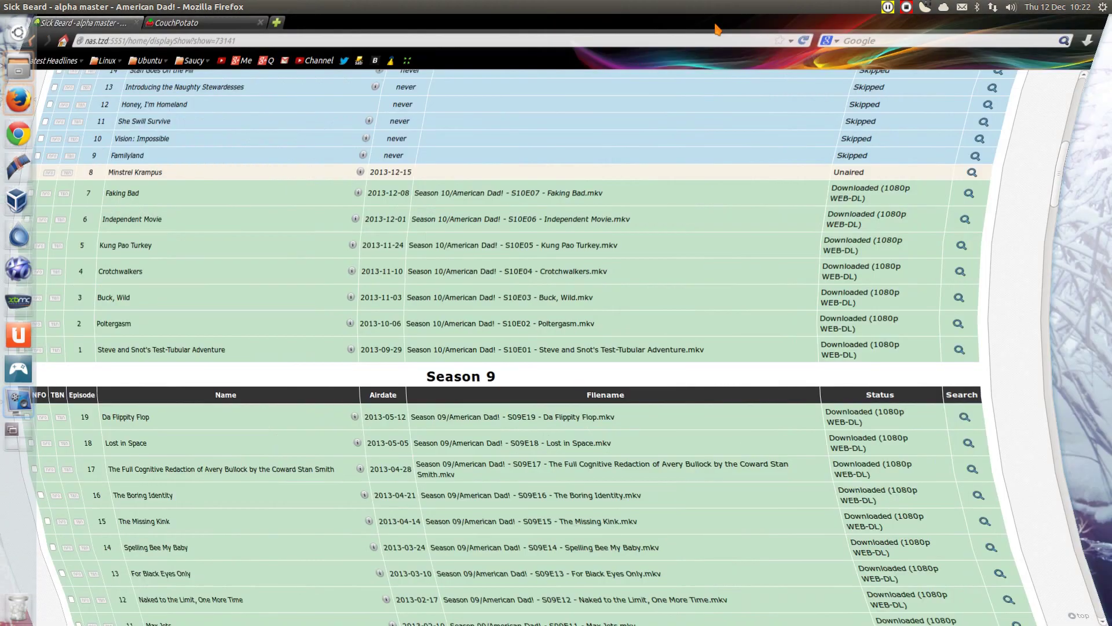
pyautogui.scroll(10, 604, 359)
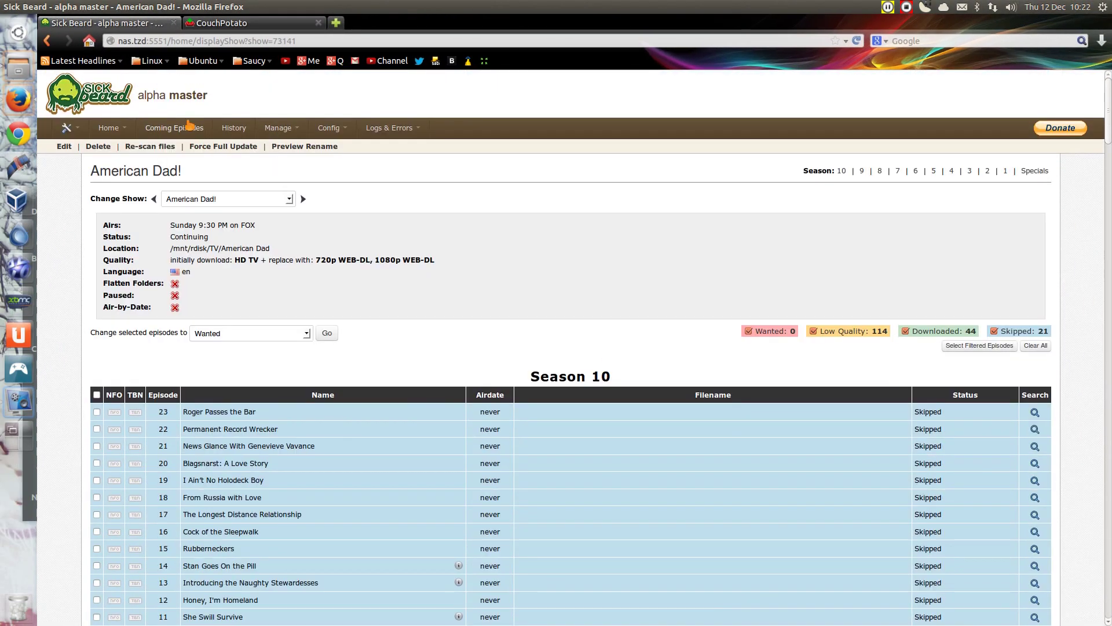
pyautogui.click(113, 106)
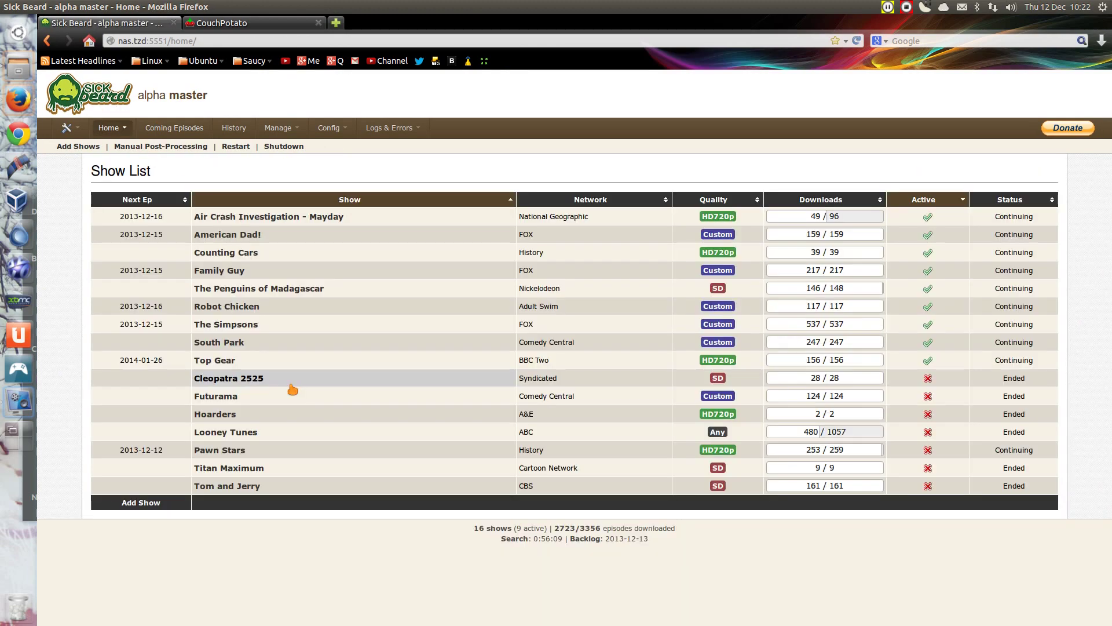
pyautogui.hotkey('ctrl', 'Tab')
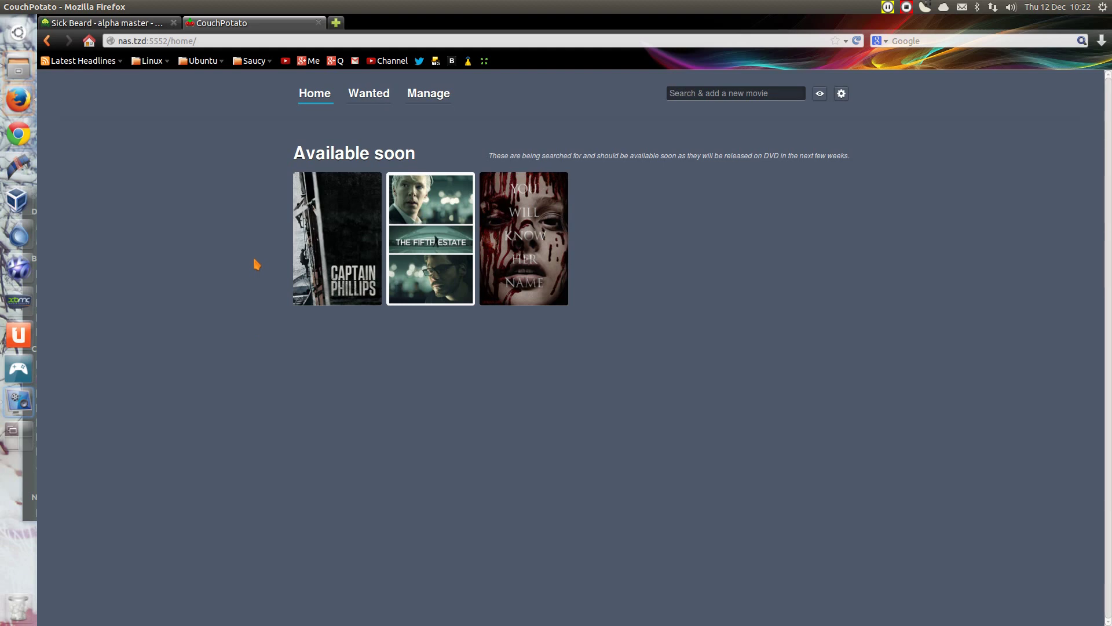
# Browse CouchPotato's Wanted movies, then view the Manage library list.
pyautogui.click(376, 99)
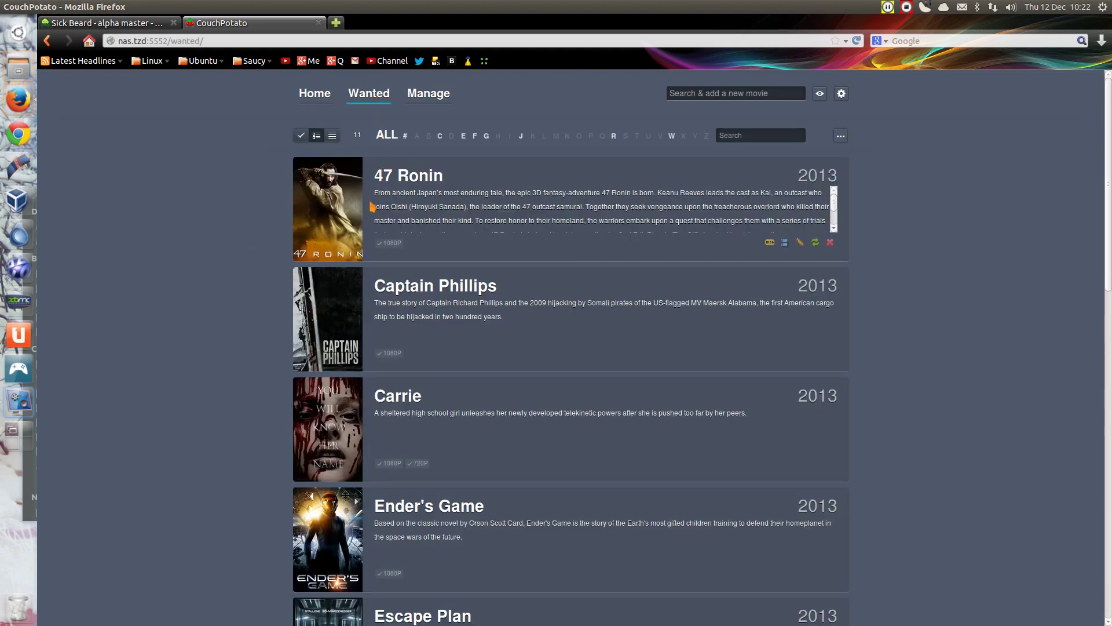
pyautogui.scroll(-10, 372, 207)
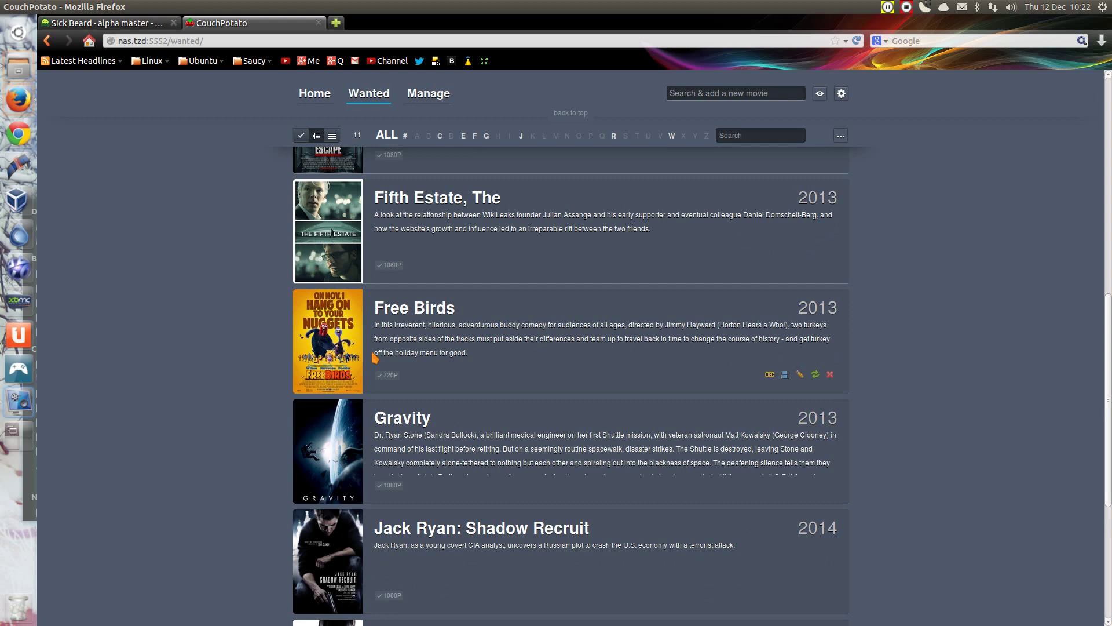
pyautogui.scroll(9, 375, 358)
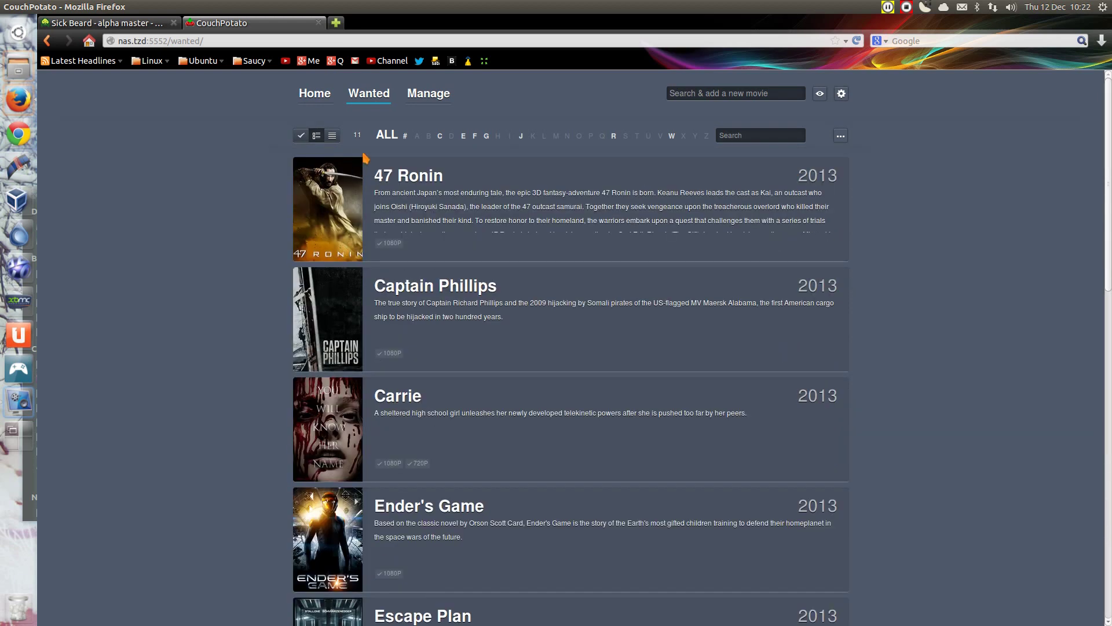
pyautogui.click(416, 101)
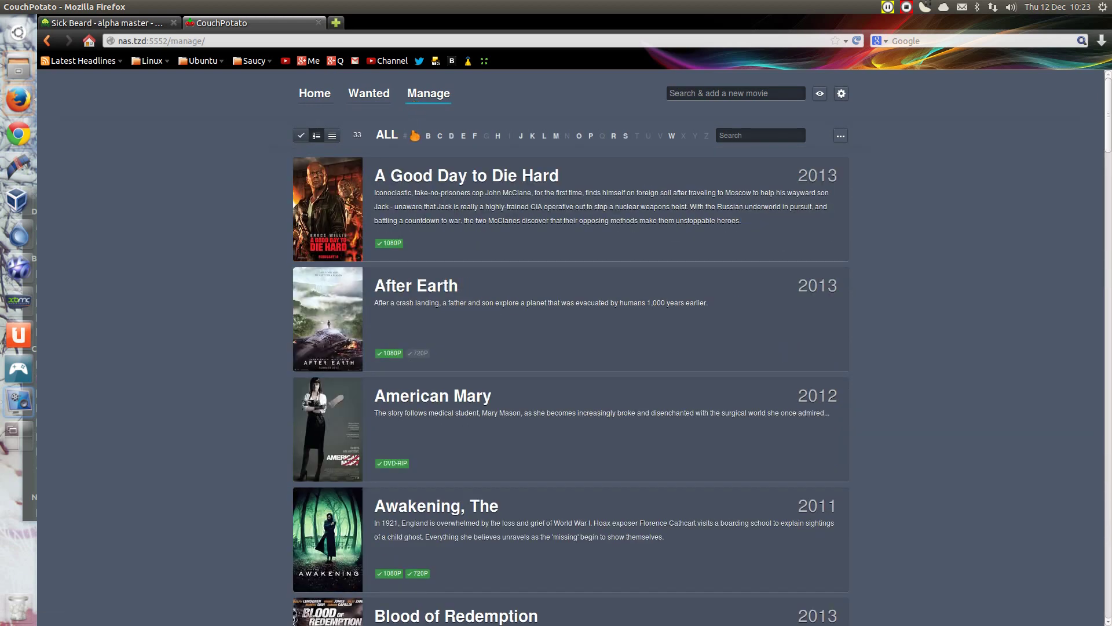
pyautogui.moveTo(392, 175); pyautogui.dragTo(580, 179)
pyautogui.click(575, 190)
# Open a new tab and go to the IMDb home page.
pyautogui.click(336, 24)
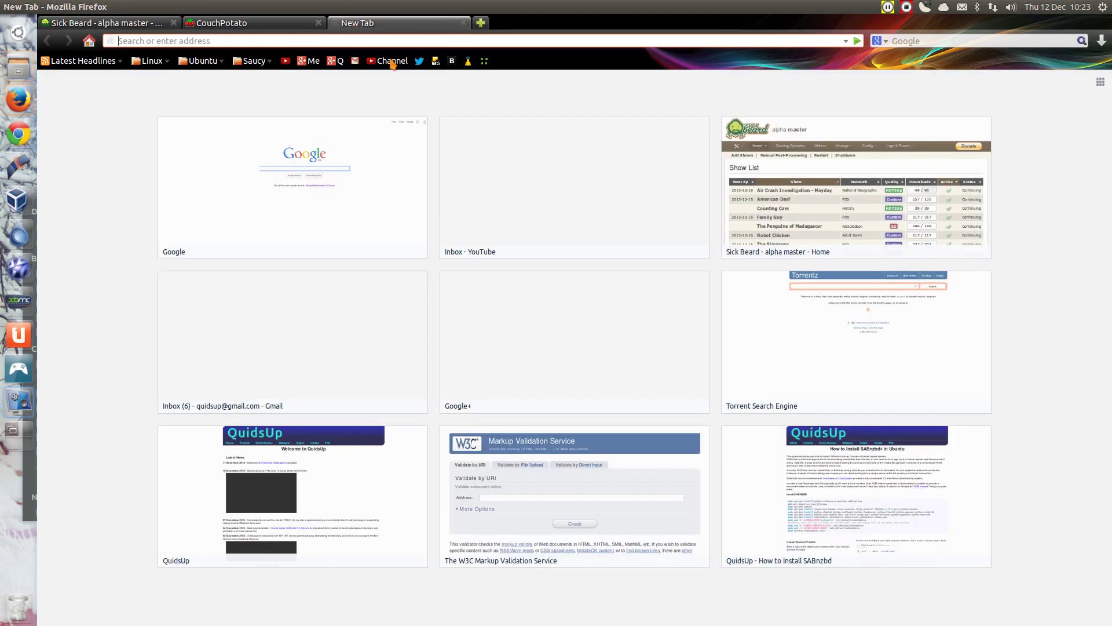
pyautogui.write('imdb')
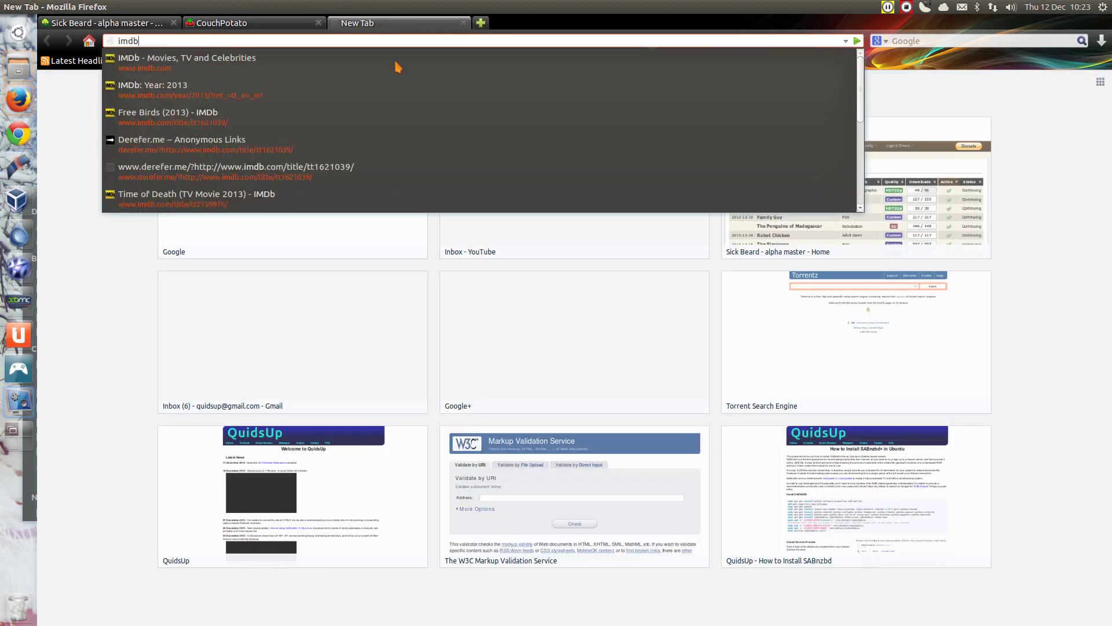
pyautogui.click(398, 68)
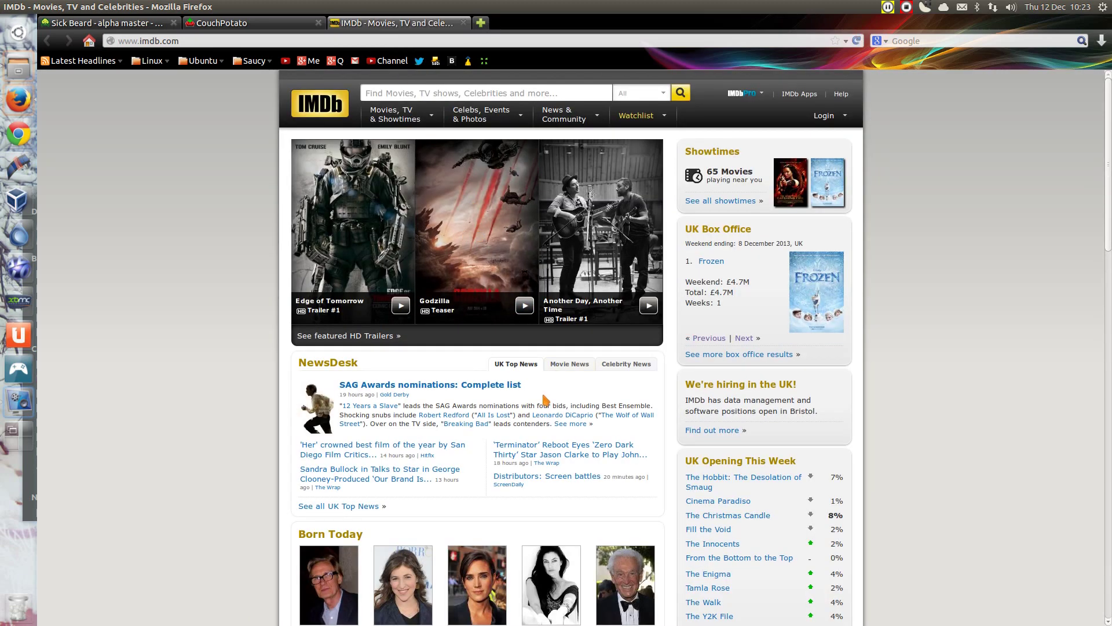
# Search IMDb for 'edge', open Edge of Tomorrow (2014) and select its title text.
pyautogui.moveTo(355, 230)
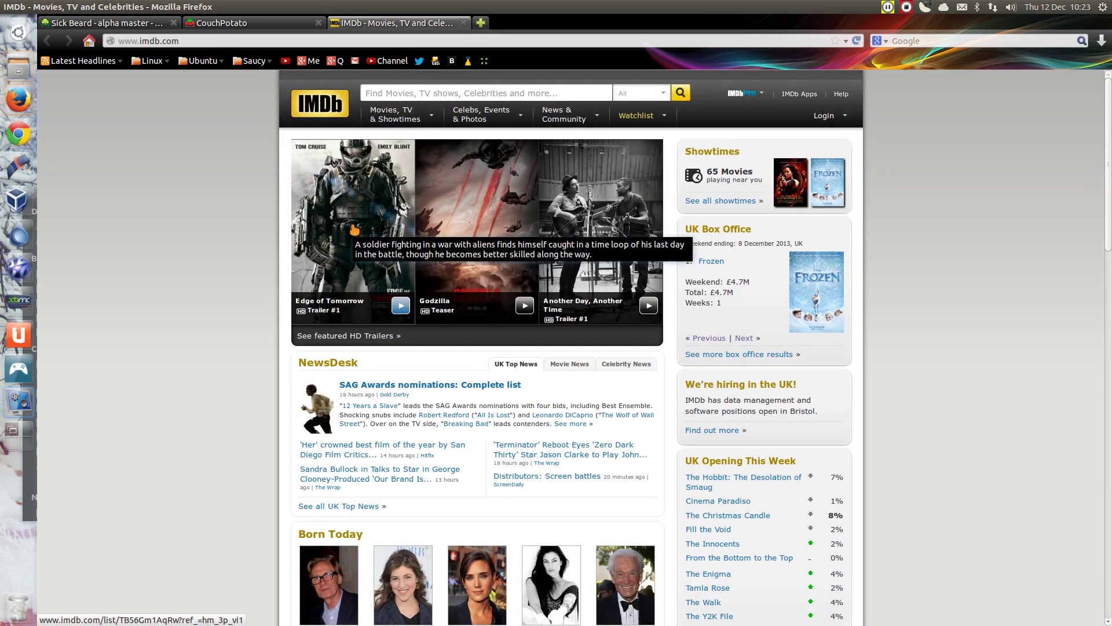
pyautogui.moveTo(496, 109)
pyautogui.write('edge')
pyautogui.click(490, 111)
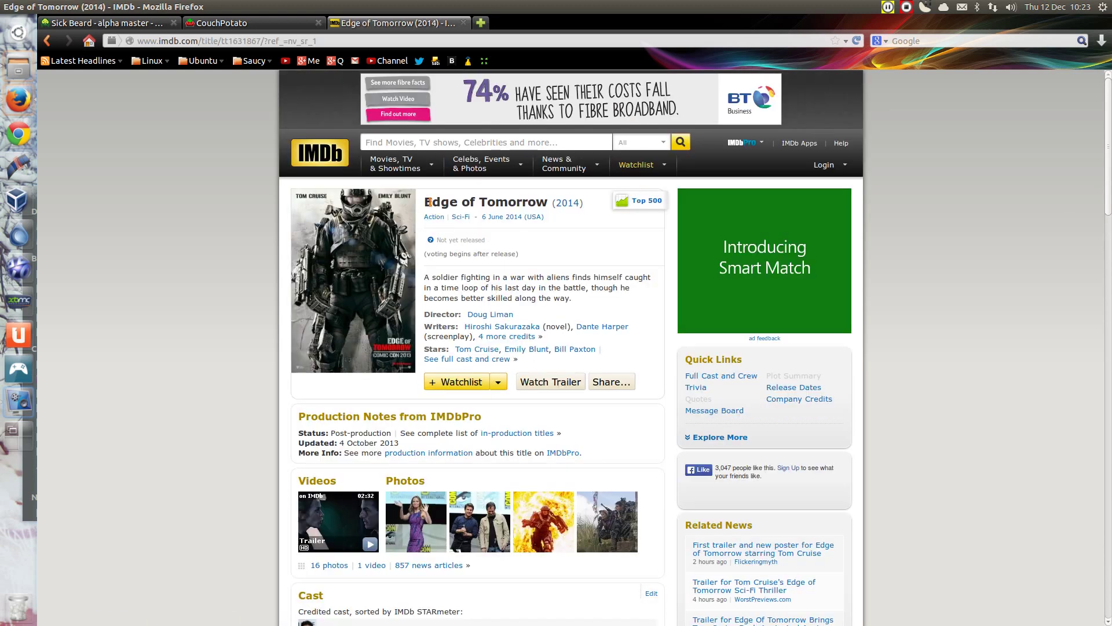
pyautogui.moveTo(427, 202)
pyautogui.mouseDown()
pyautogui.moveTo(537, 203)
pyautogui.moveTo(426, 211)
pyautogui.mouseUp()
pyautogui.click(538, 202)
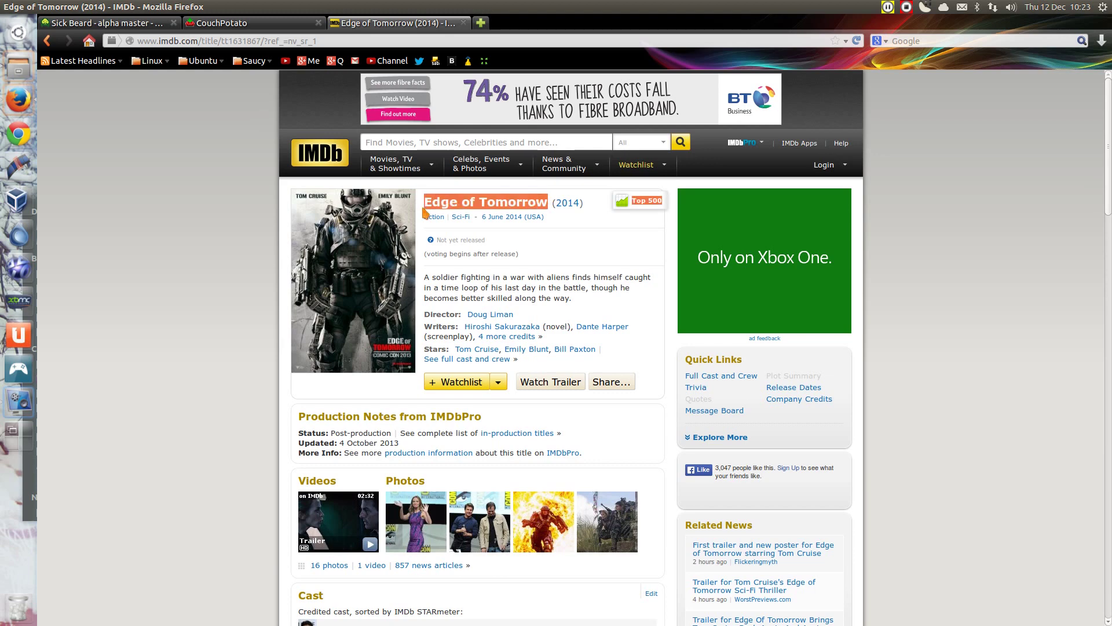
# Paste the copied film title into CouchPotato's new-movie search and delete the stray leading text.
pyautogui.click(242, 24)
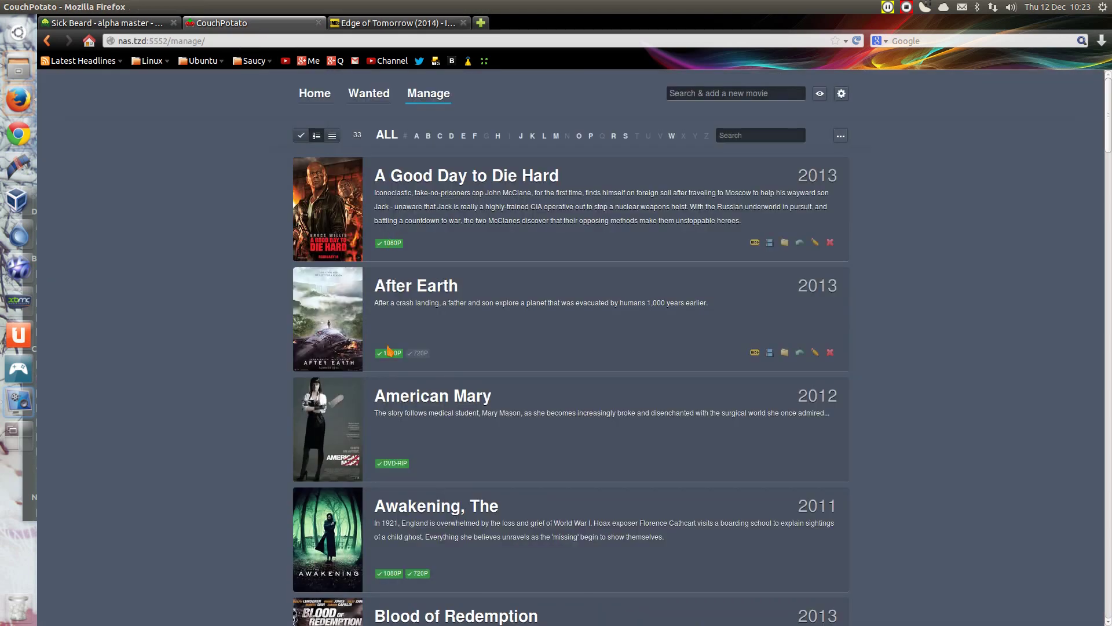
pyautogui.click(699, 93)
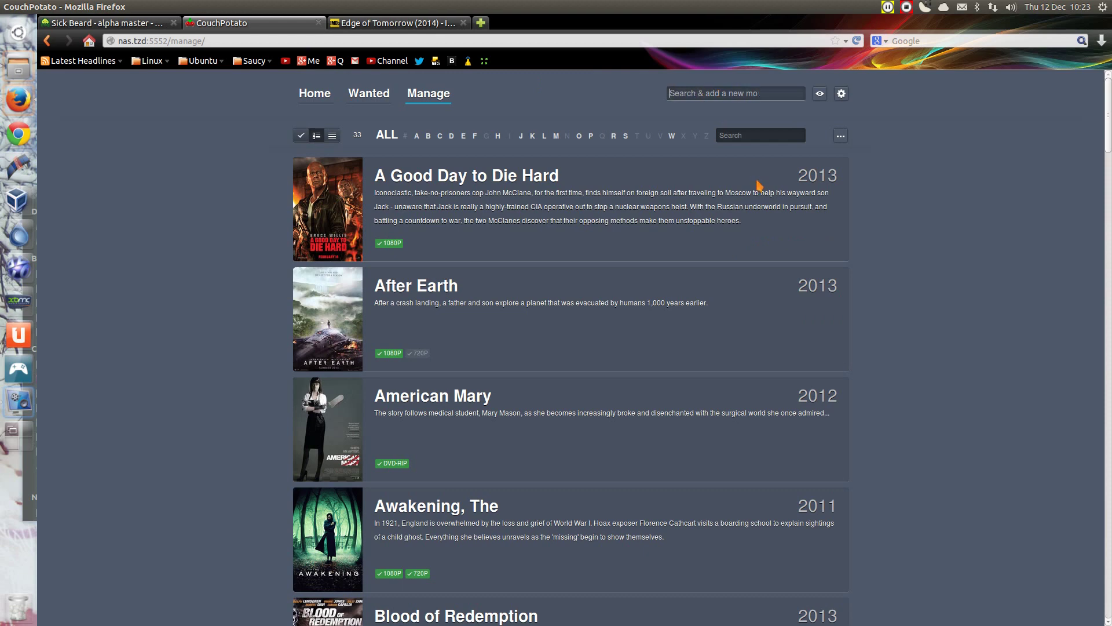
pyautogui.hotkey('ctrl', 'v')
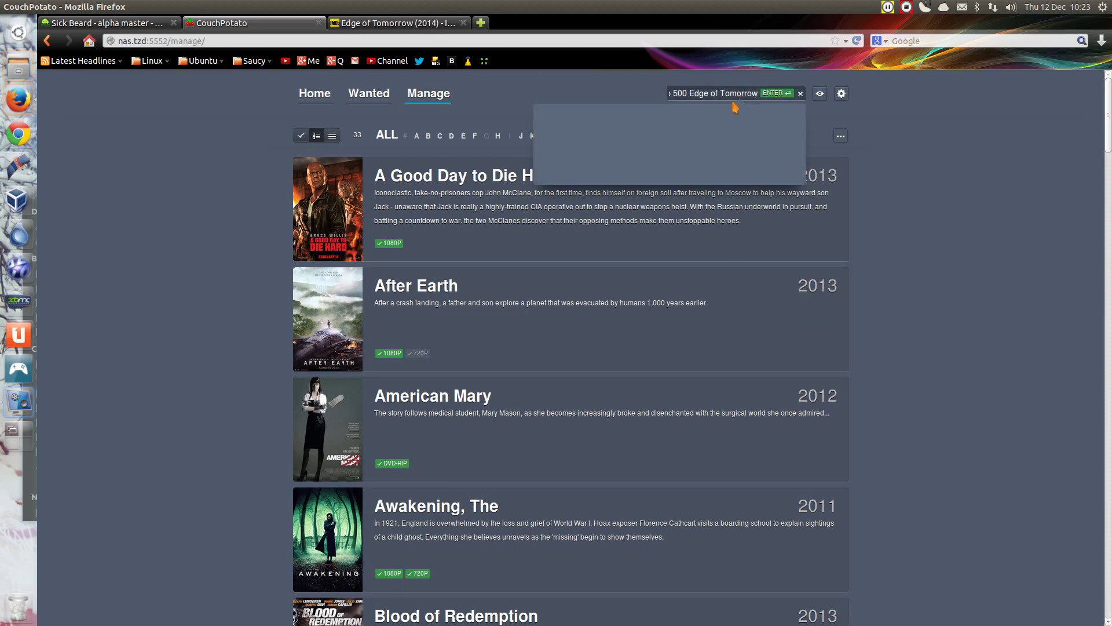
pyautogui.press('Home')
pyautogui.press('Delete')
pyautogui.press('Delete')
pyautogui.press('Delete')
pyautogui.press('Delete')
pyautogui.press('Delete')
pyautogui.press('Delete')
pyautogui.press('Delete')
pyautogui.press('Delete')
pyautogui.press('Delete')
pyautogui.press('Delete')
pyautogui.press('Delete')
pyautogui.press('Delete')
pyautogui.press('Delete')
pyautogui.press('Delete')
pyautogui.press('Delete')
pyautogui.press('Delete')
pyautogui.press('Delete')
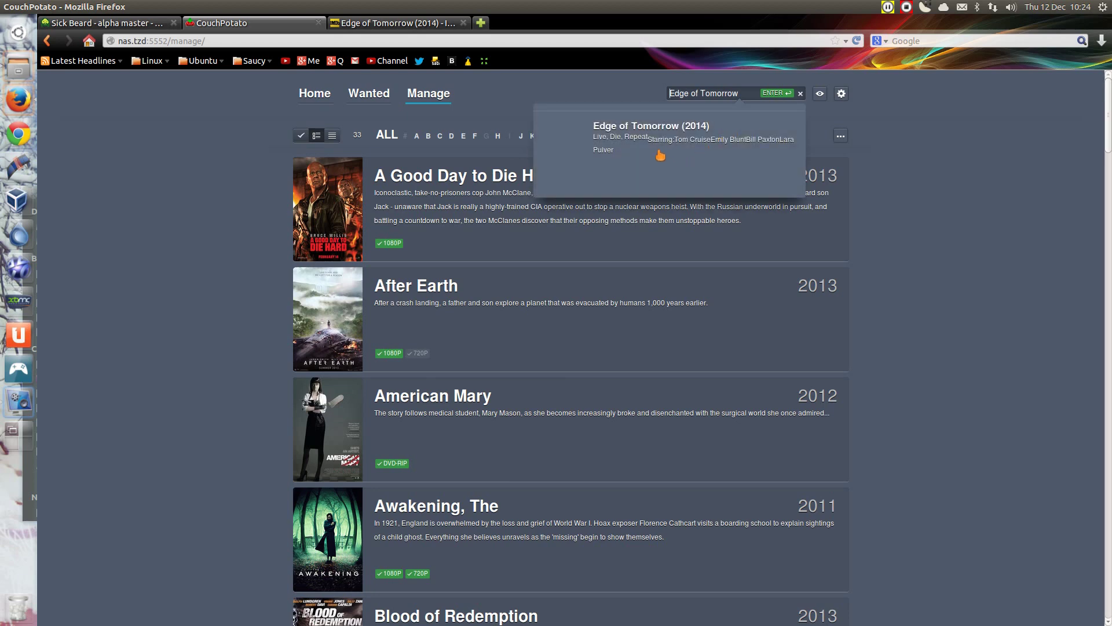
# Add Edge of Tomorrow (2014) at 1080P quality and check it on the Wanted list.
pyautogui.click(624, 144)
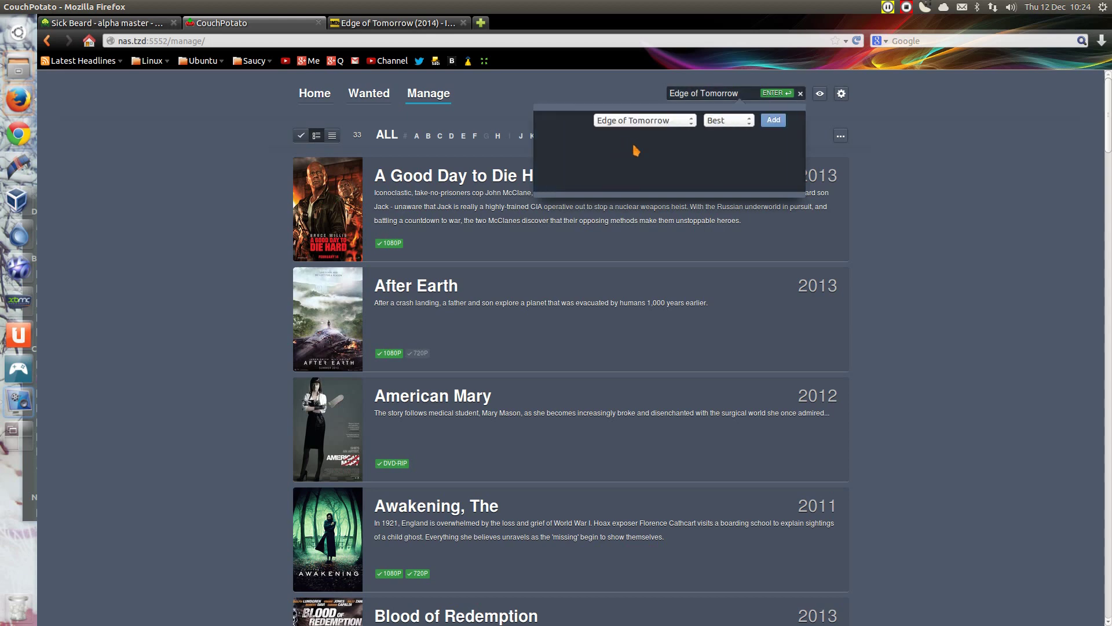
pyautogui.click(729, 123)
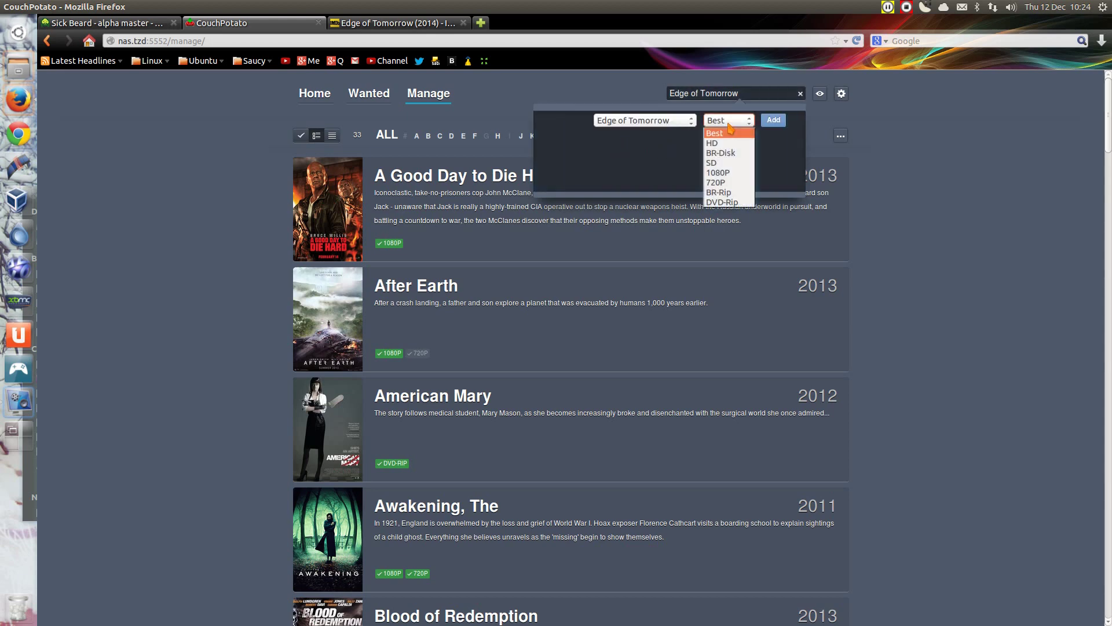
pyautogui.click(741, 173)
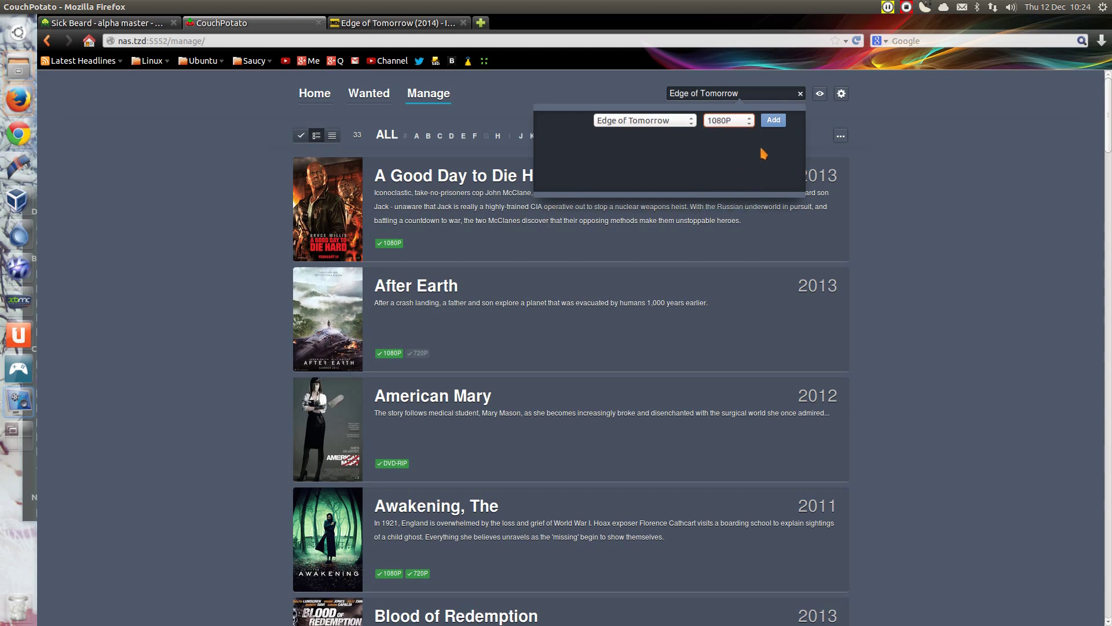
pyautogui.click(774, 121)
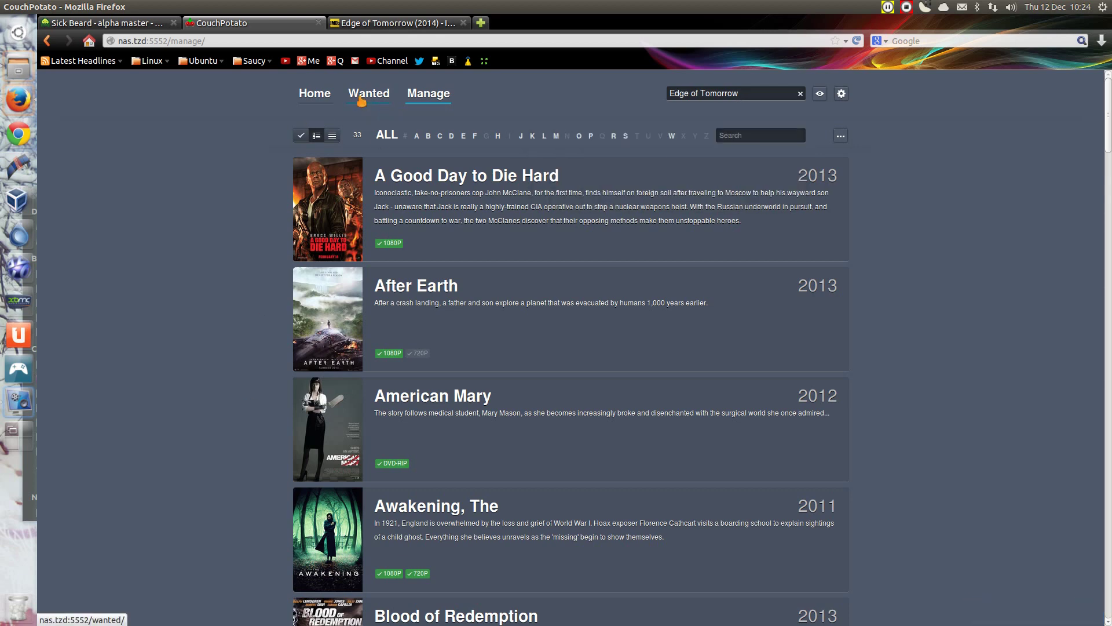
pyautogui.click(361, 102)
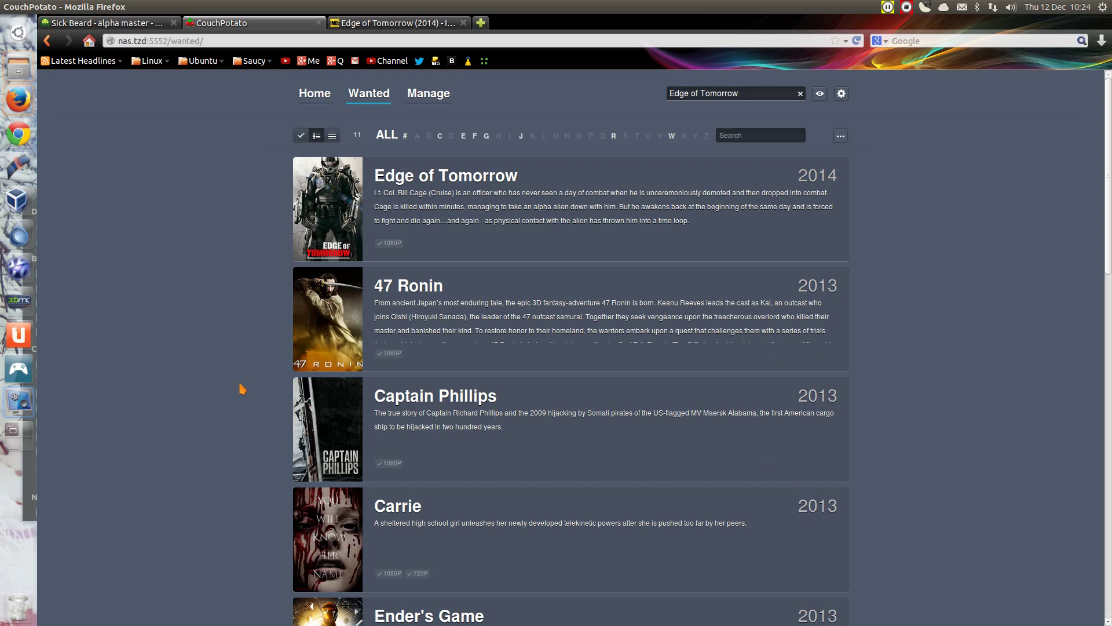